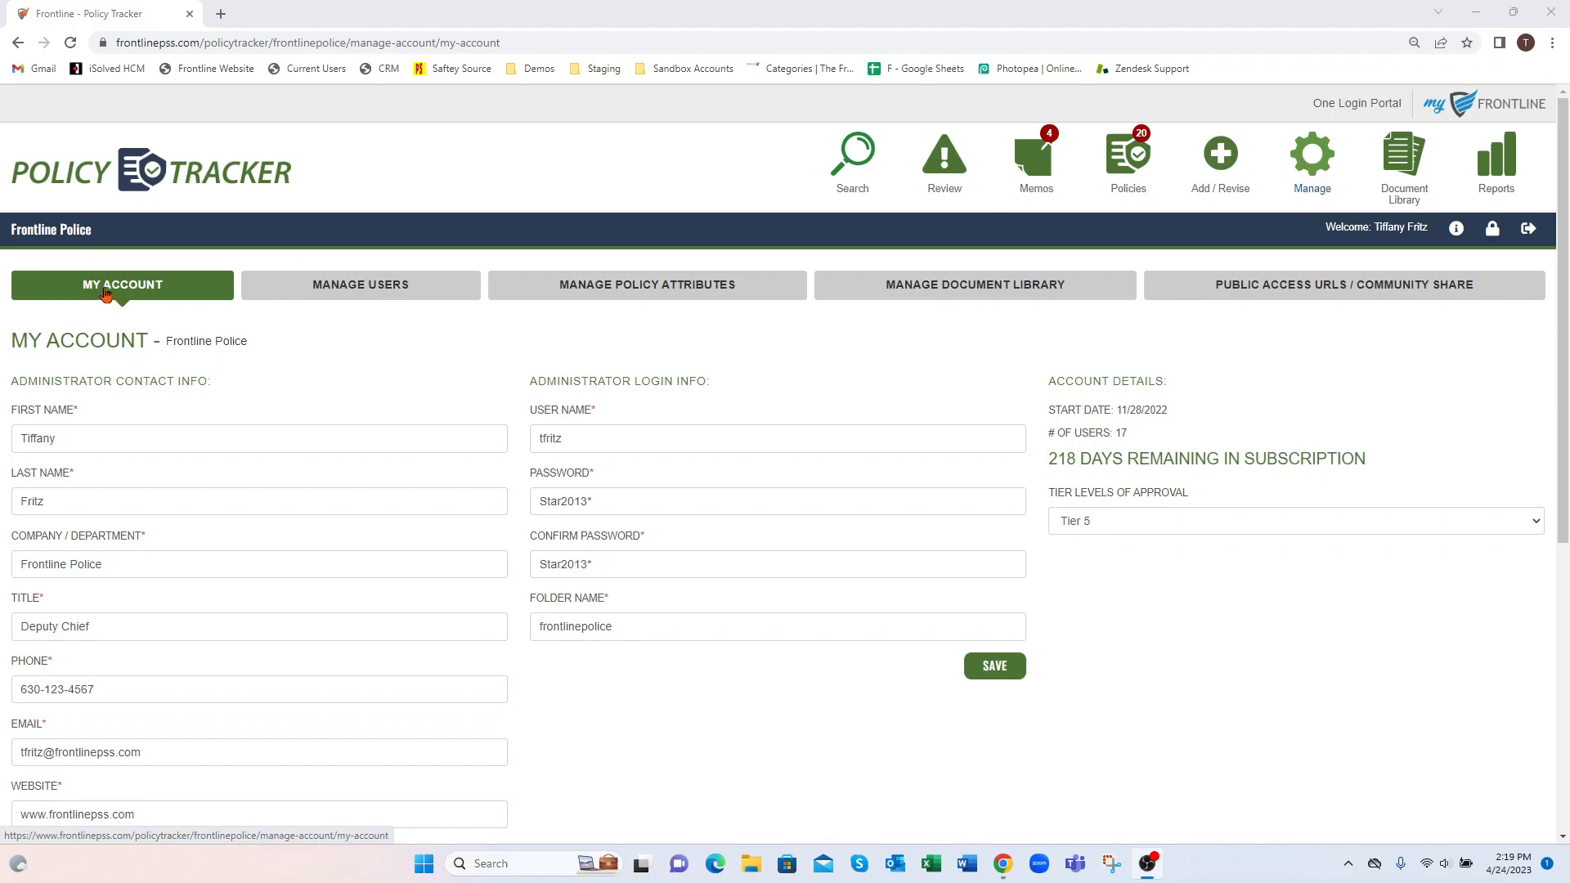
Review the account's approval tier options and the distribution groups, shifts and categories defined as policy attributes
left_click(1112, 521)
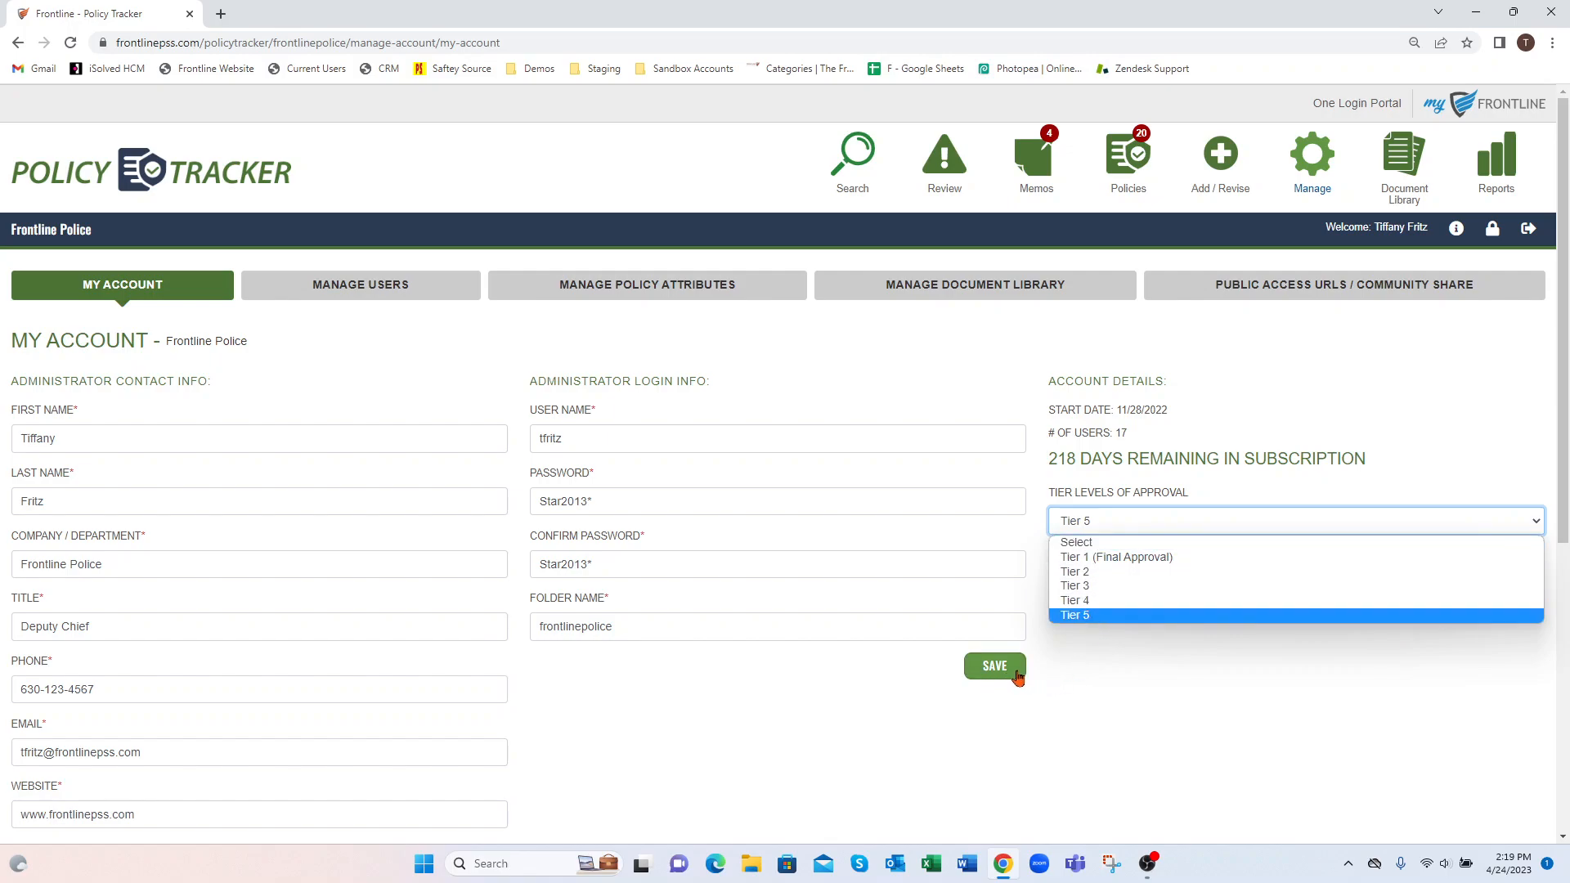
left_click(699, 287)
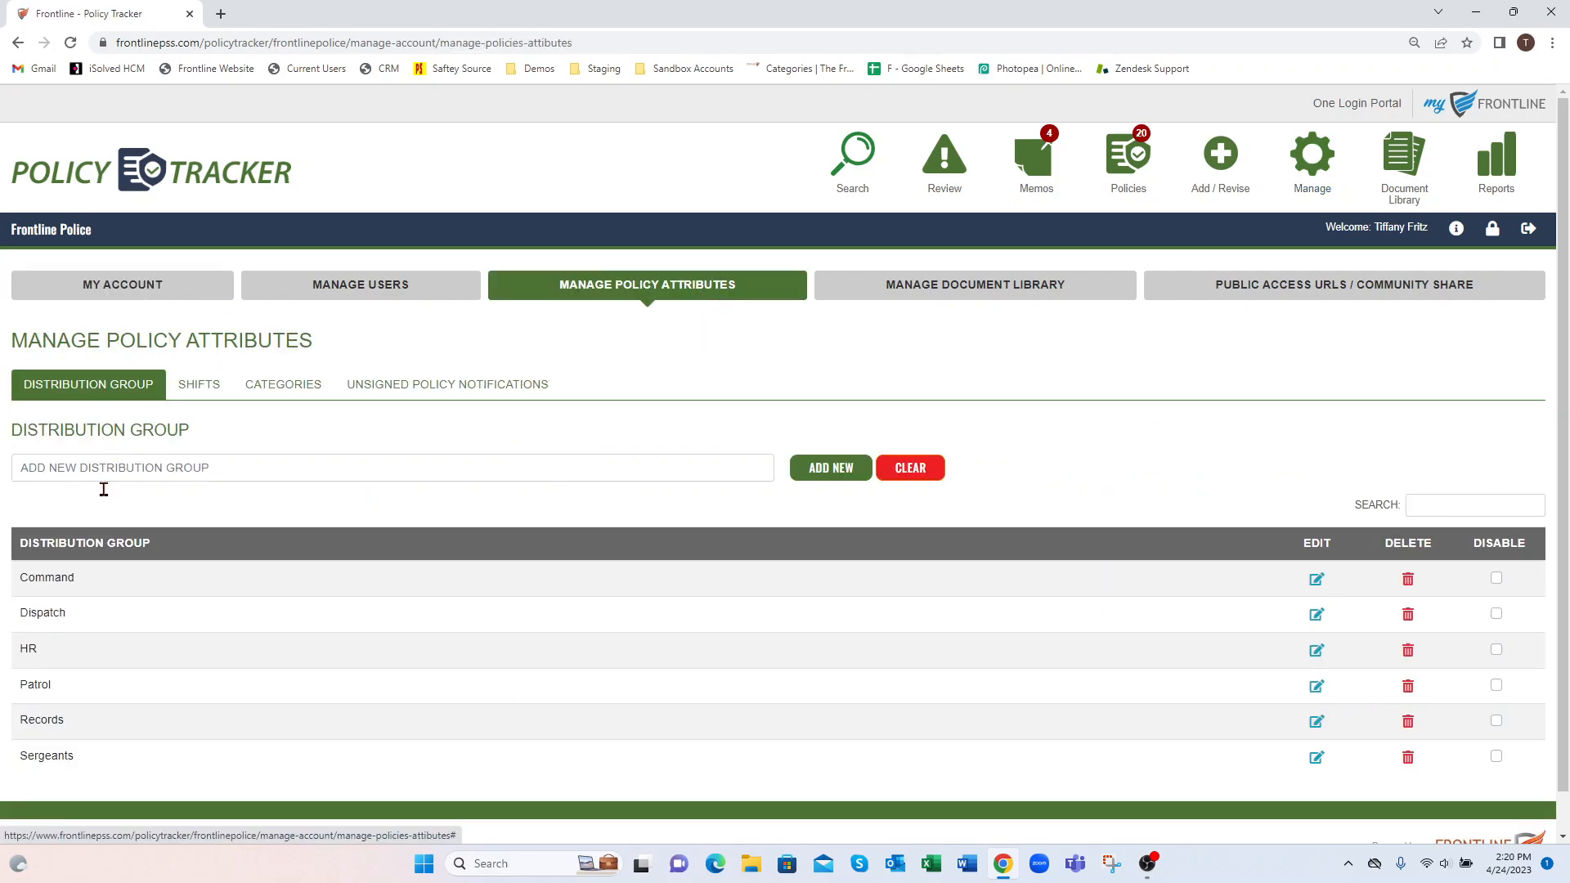
left_click(196, 383)
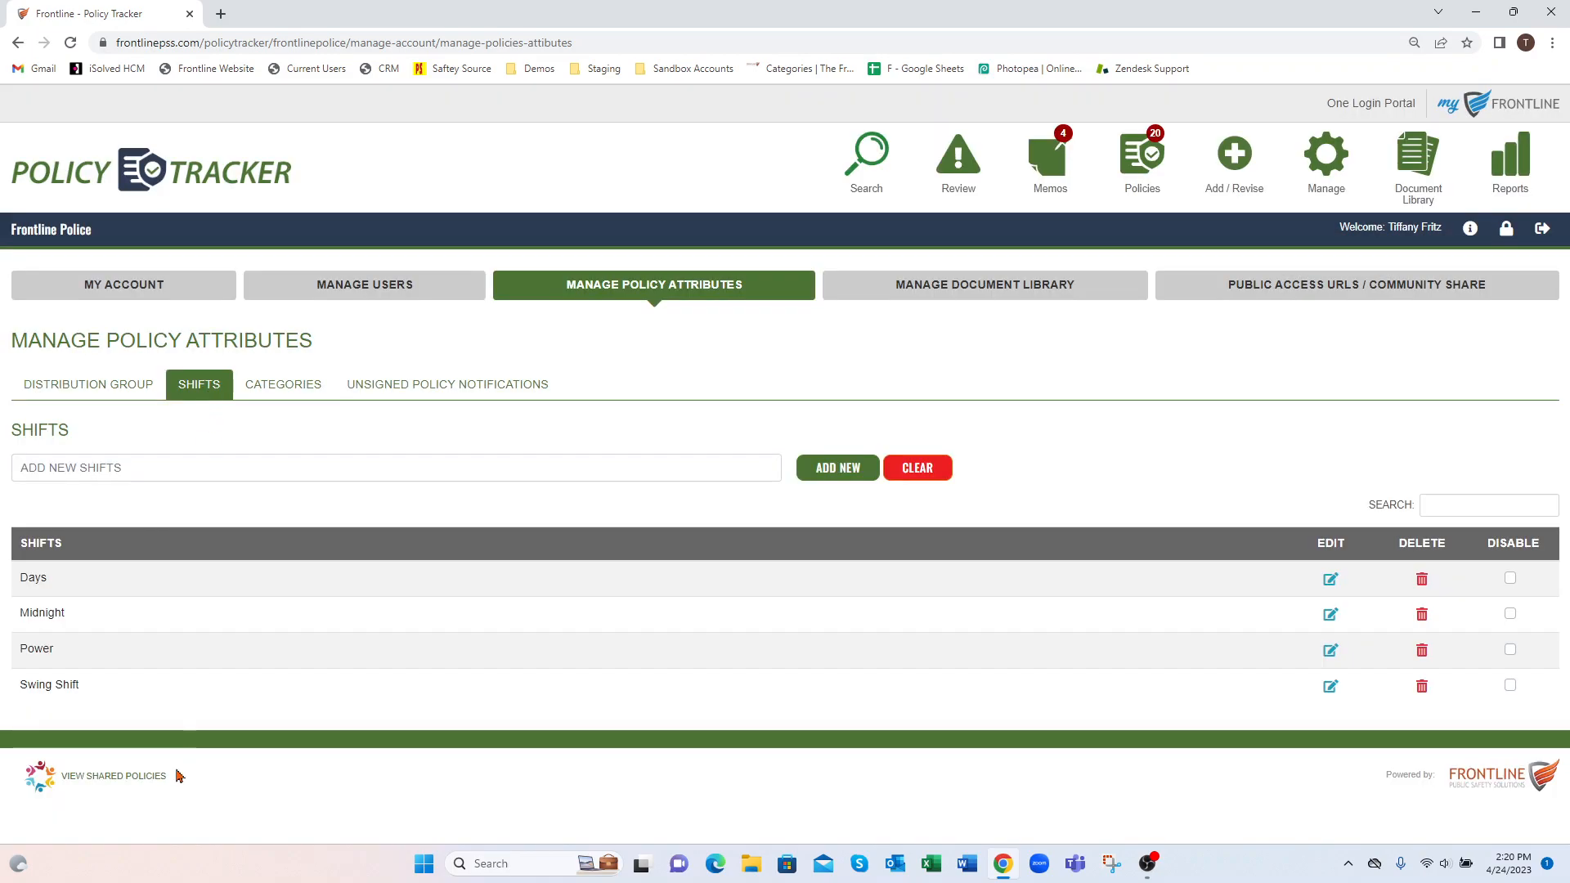
left_click(315, 388)
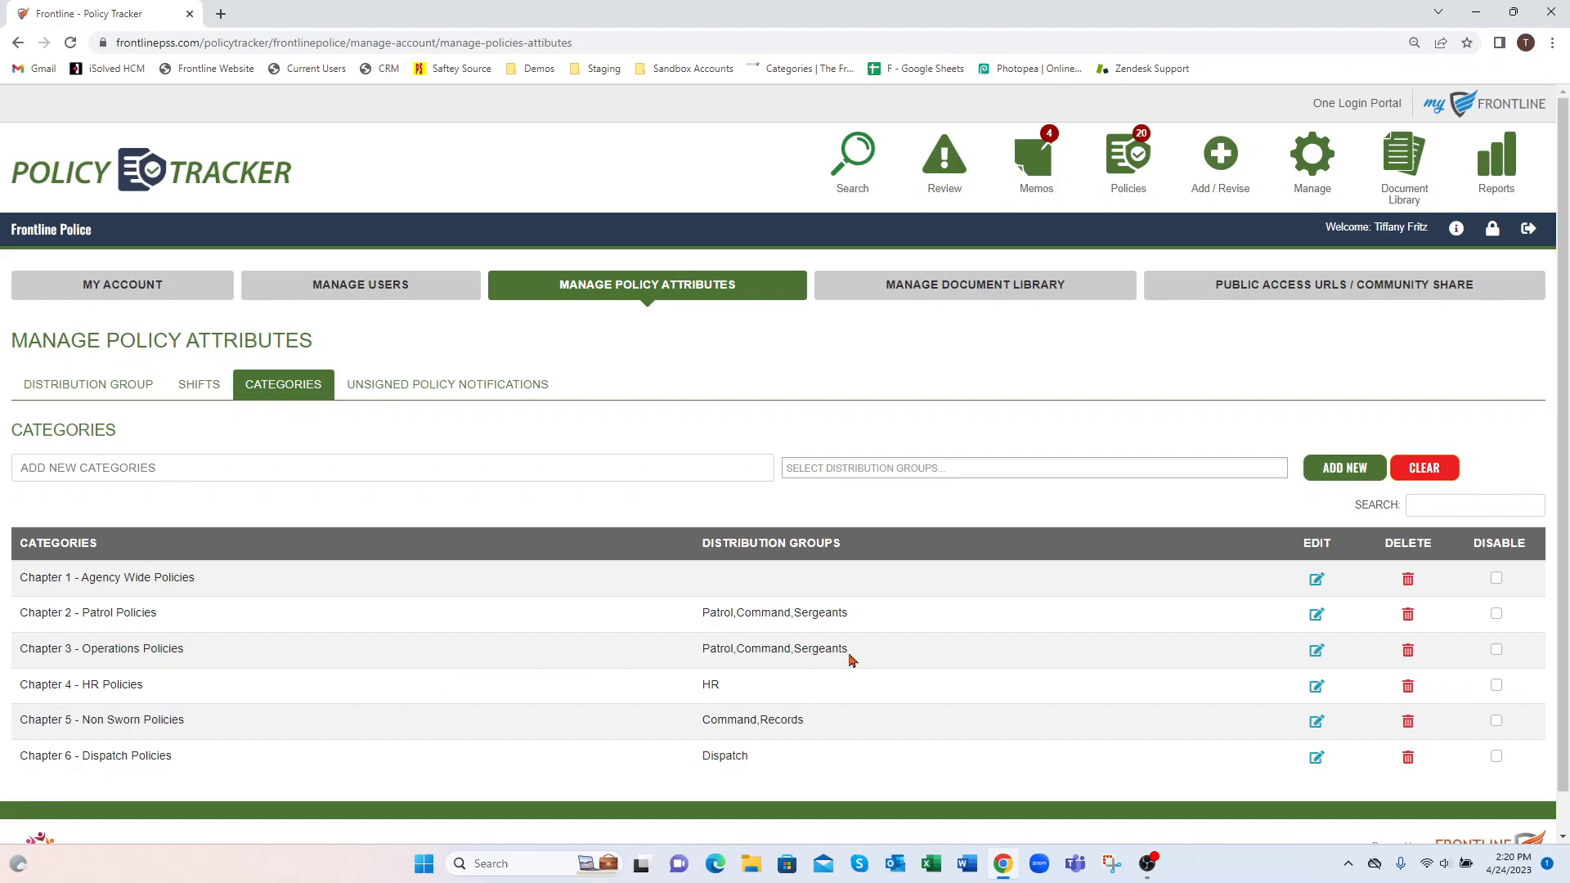
left_click_drag(854, 654, 704, 664)
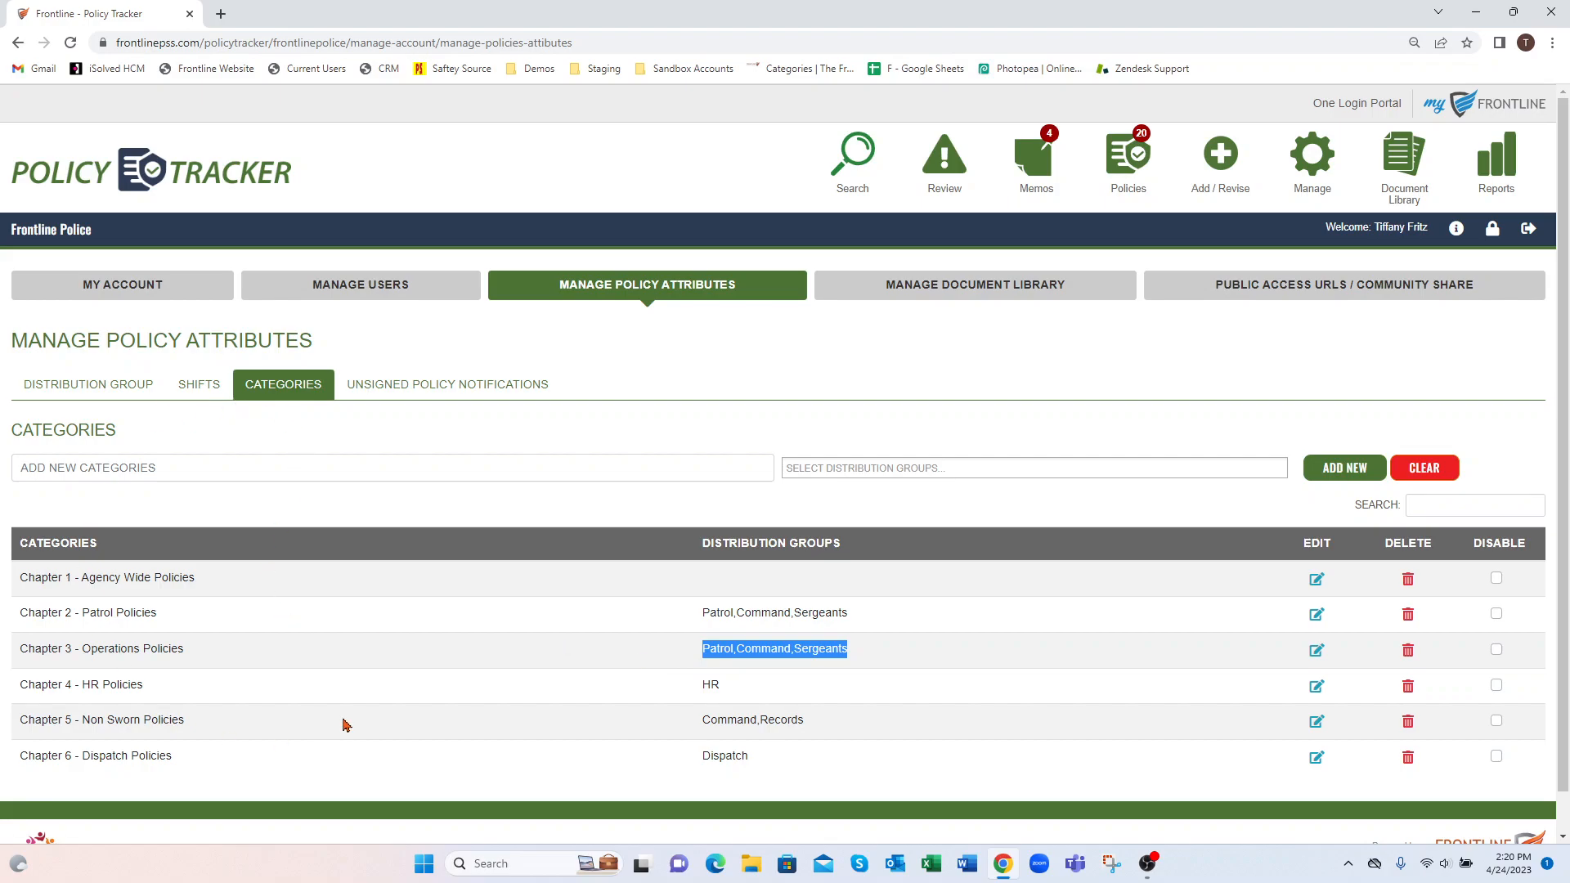
Start a new user record and assign the Dispatch and Patrol distribution groups and the Midnight shift
left_click(384, 296)
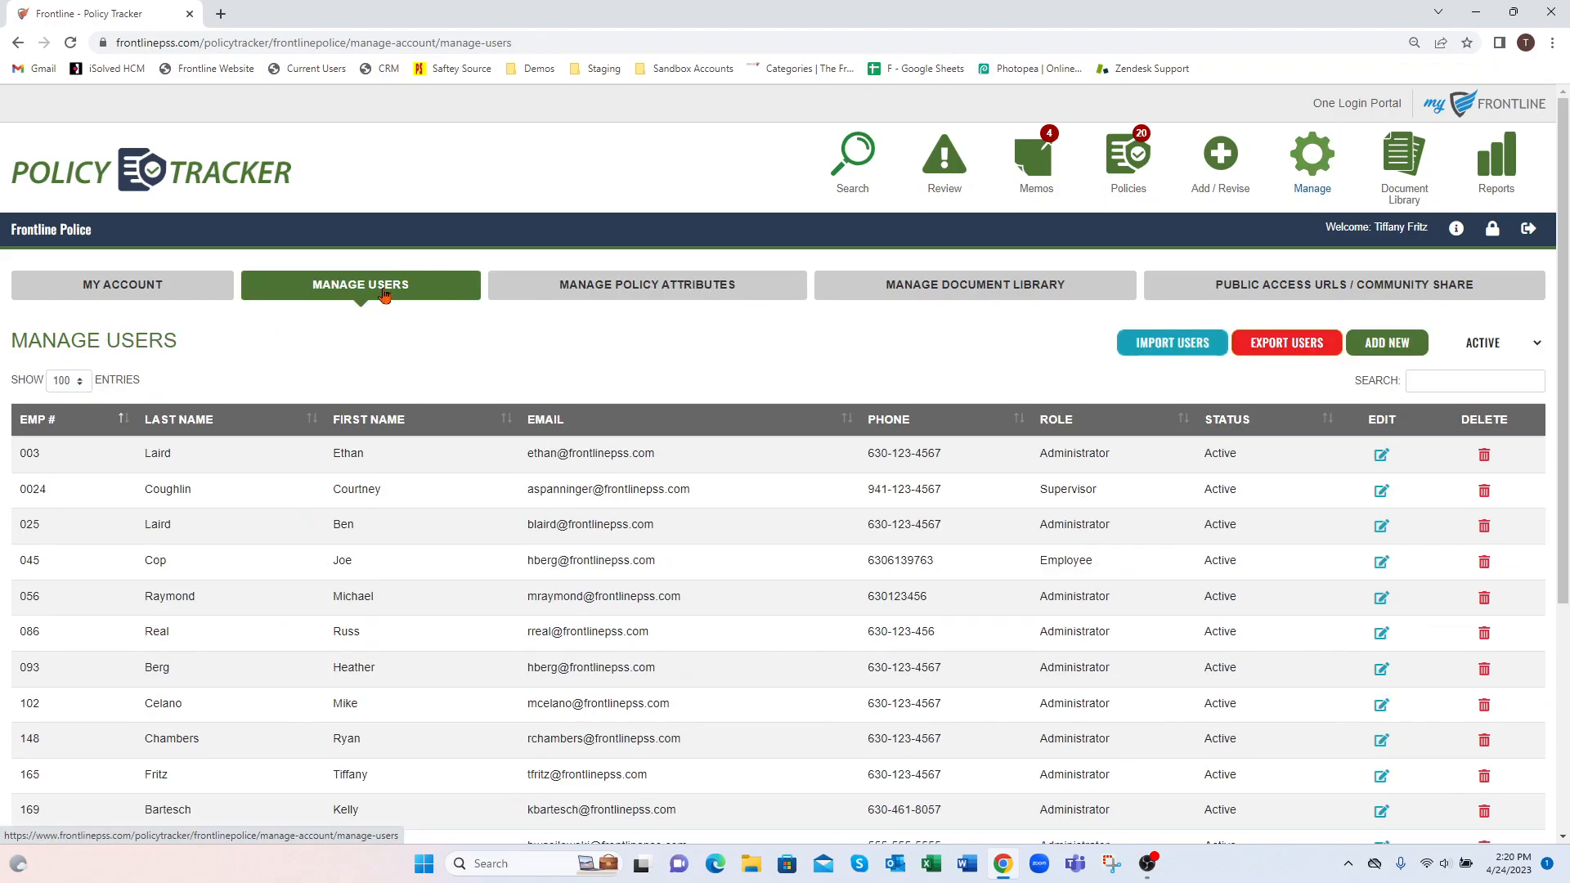
left_click(1411, 343)
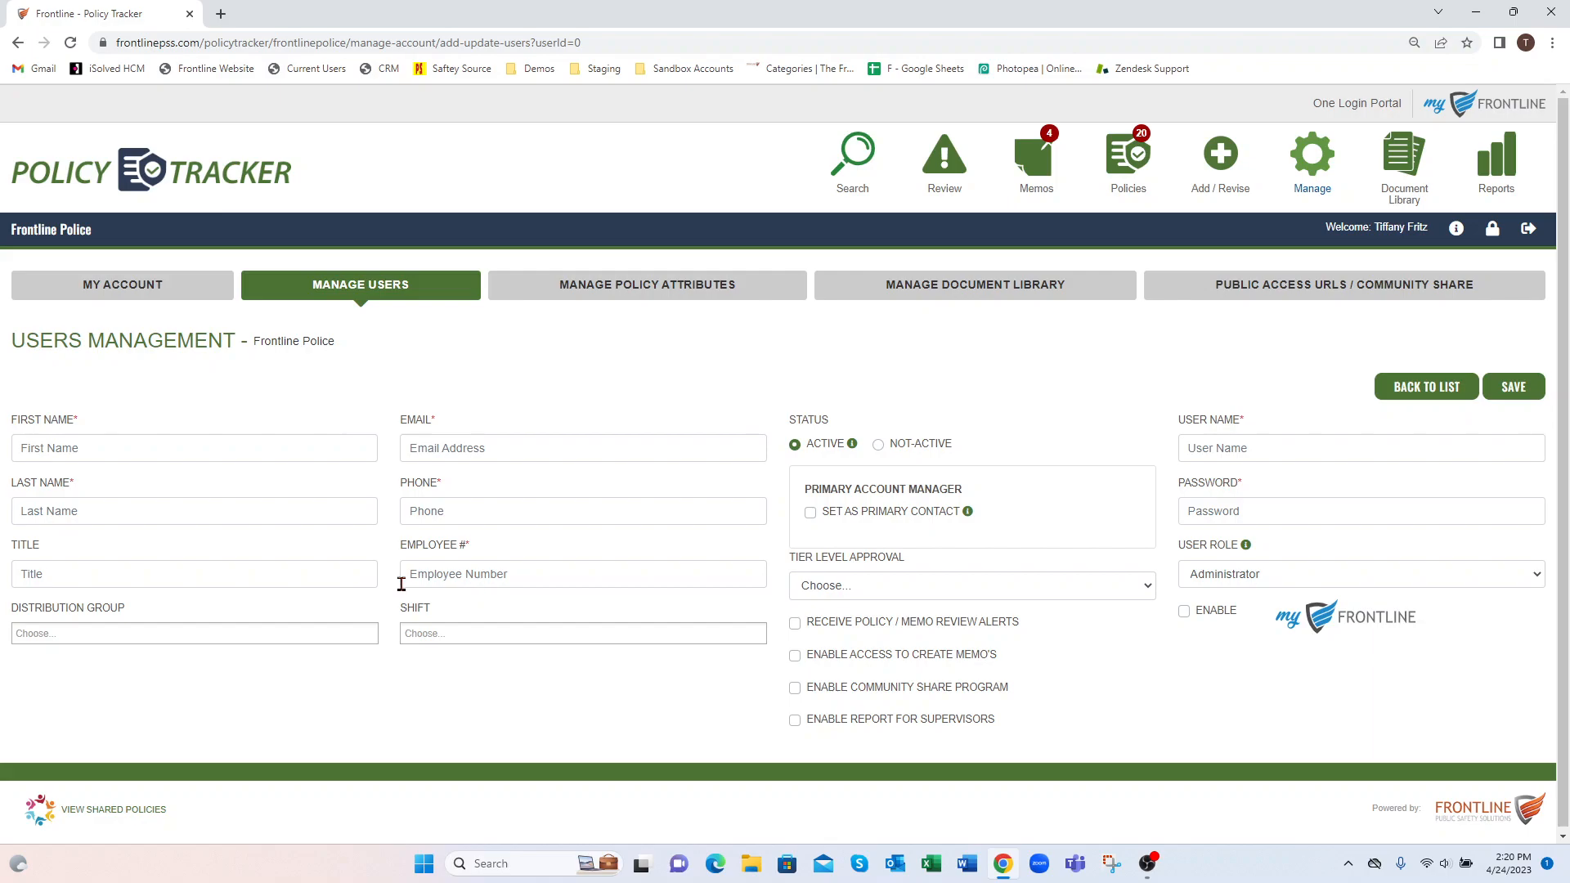
left_click(80, 636)
left_click(91, 675)
left_click(136, 637)
left_click(140, 708)
left_click(449, 634)
left_click(475, 687)
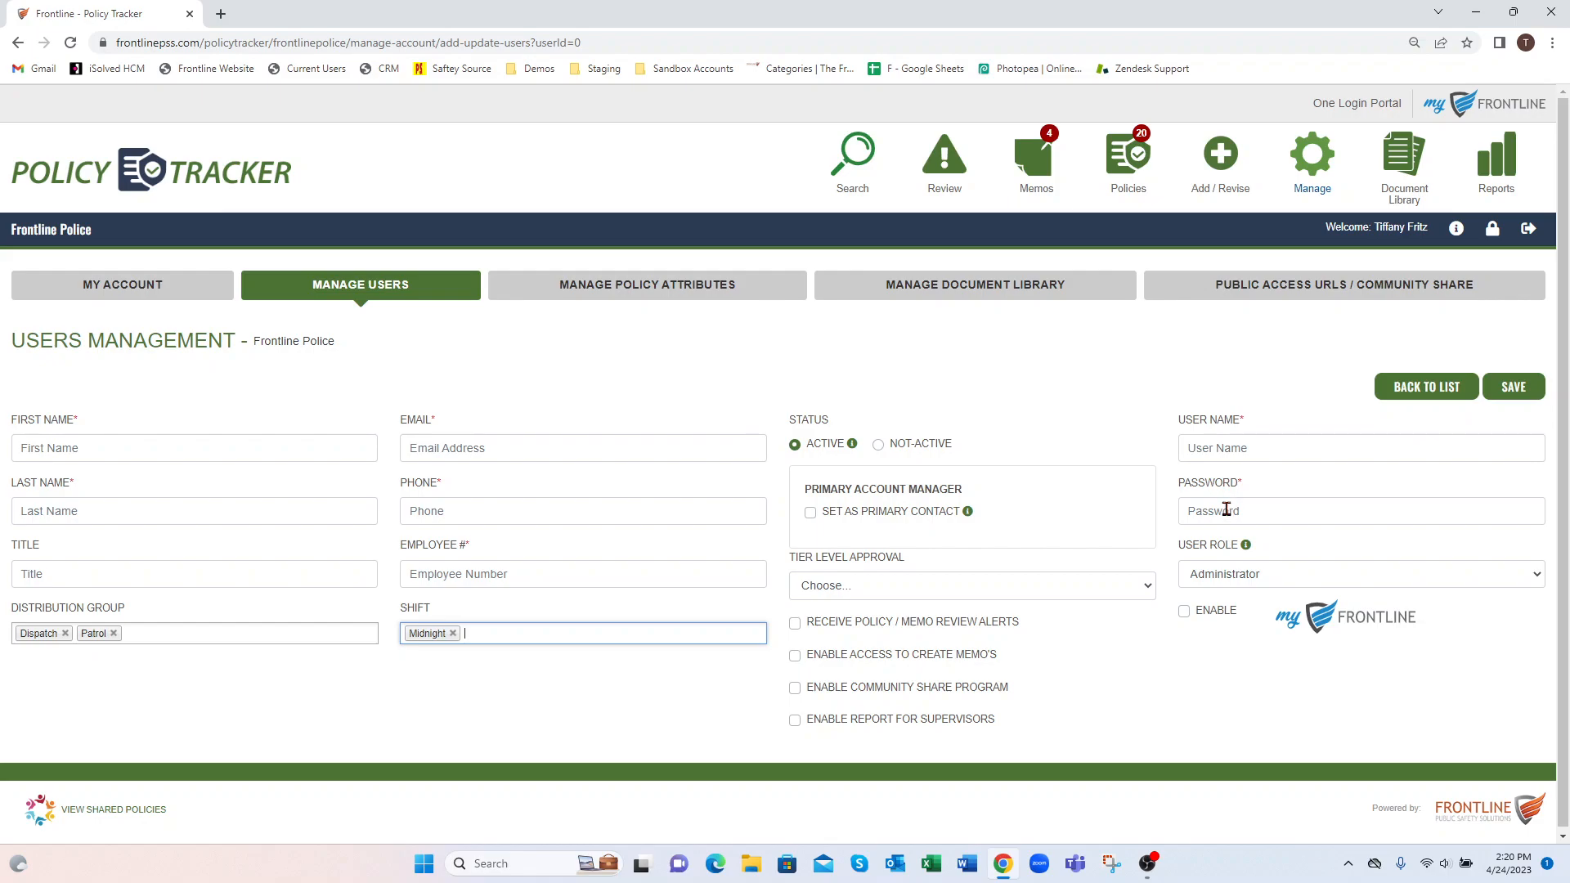
Review the user role choices and tier level approval options available for the new user
left_click(1197, 581)
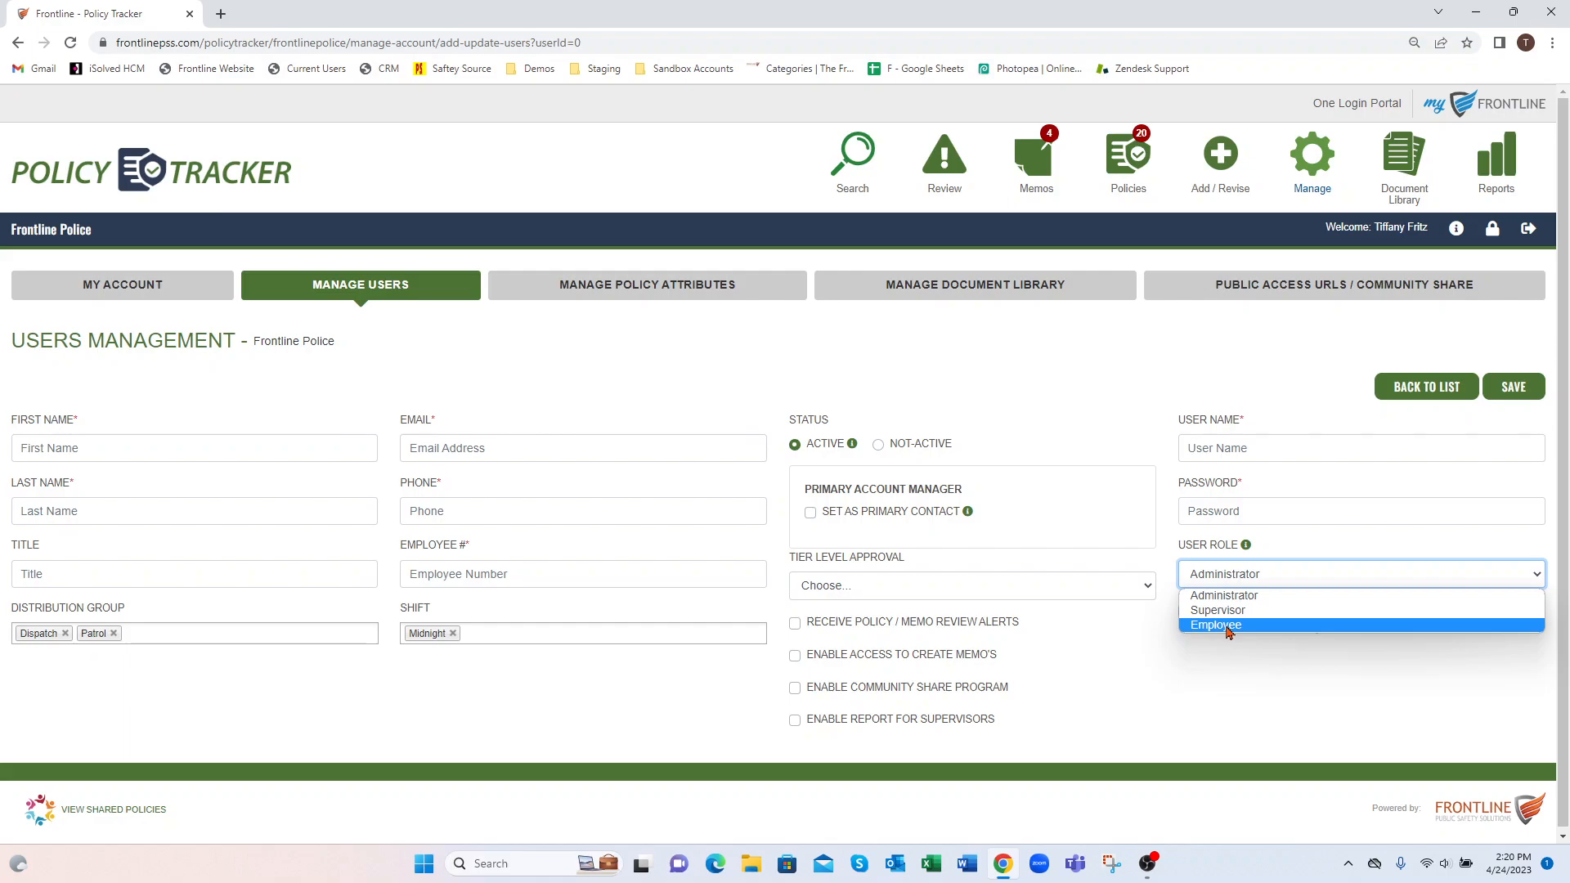
left_click(1227, 626)
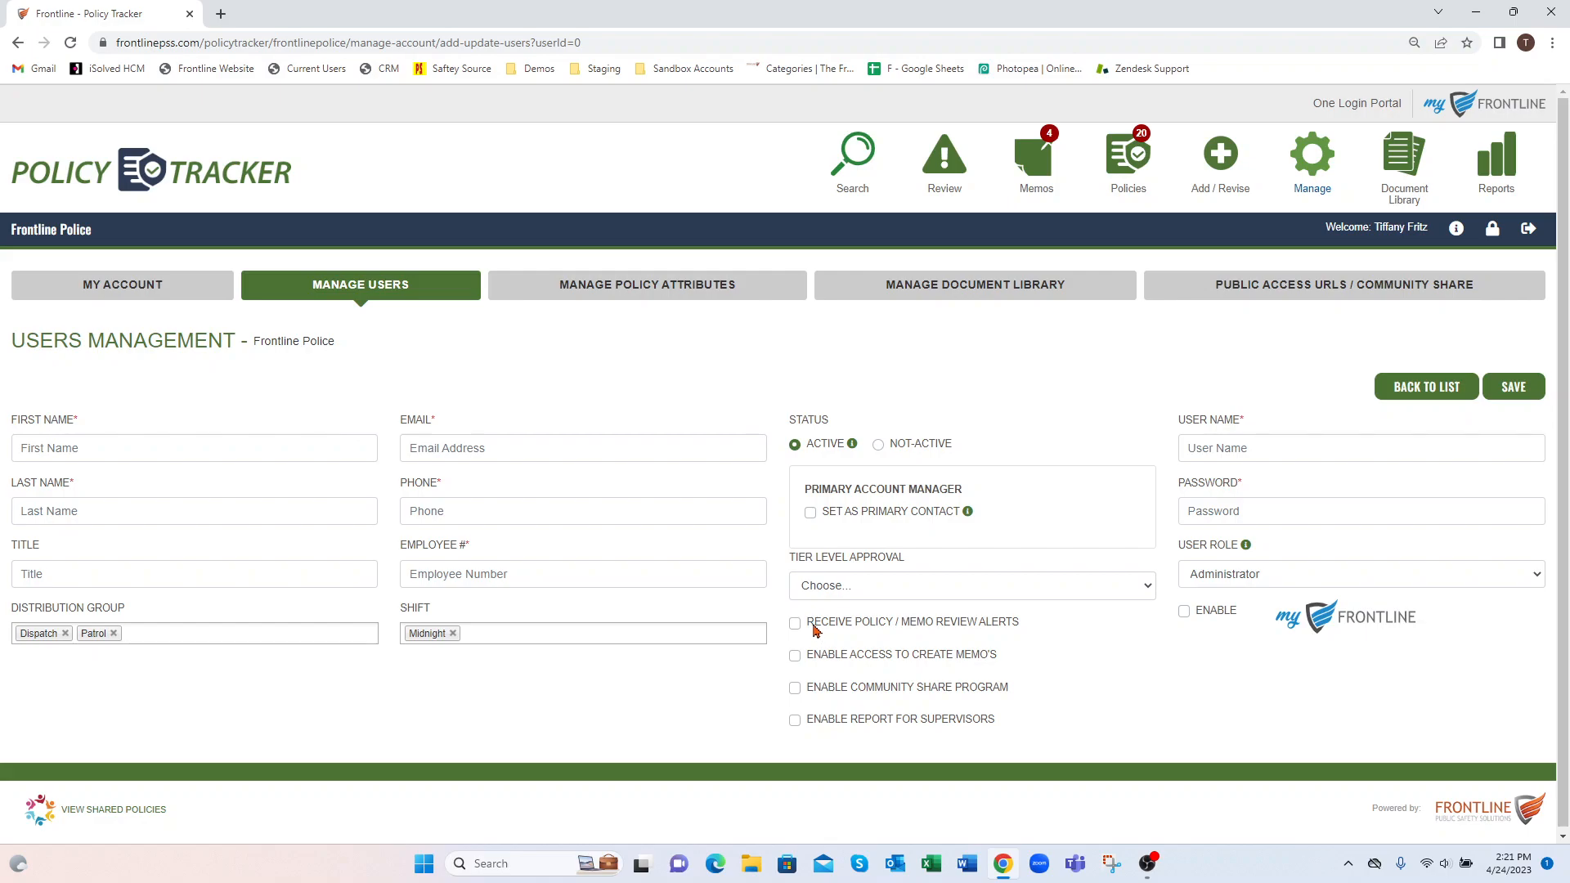
left_click(825, 587)
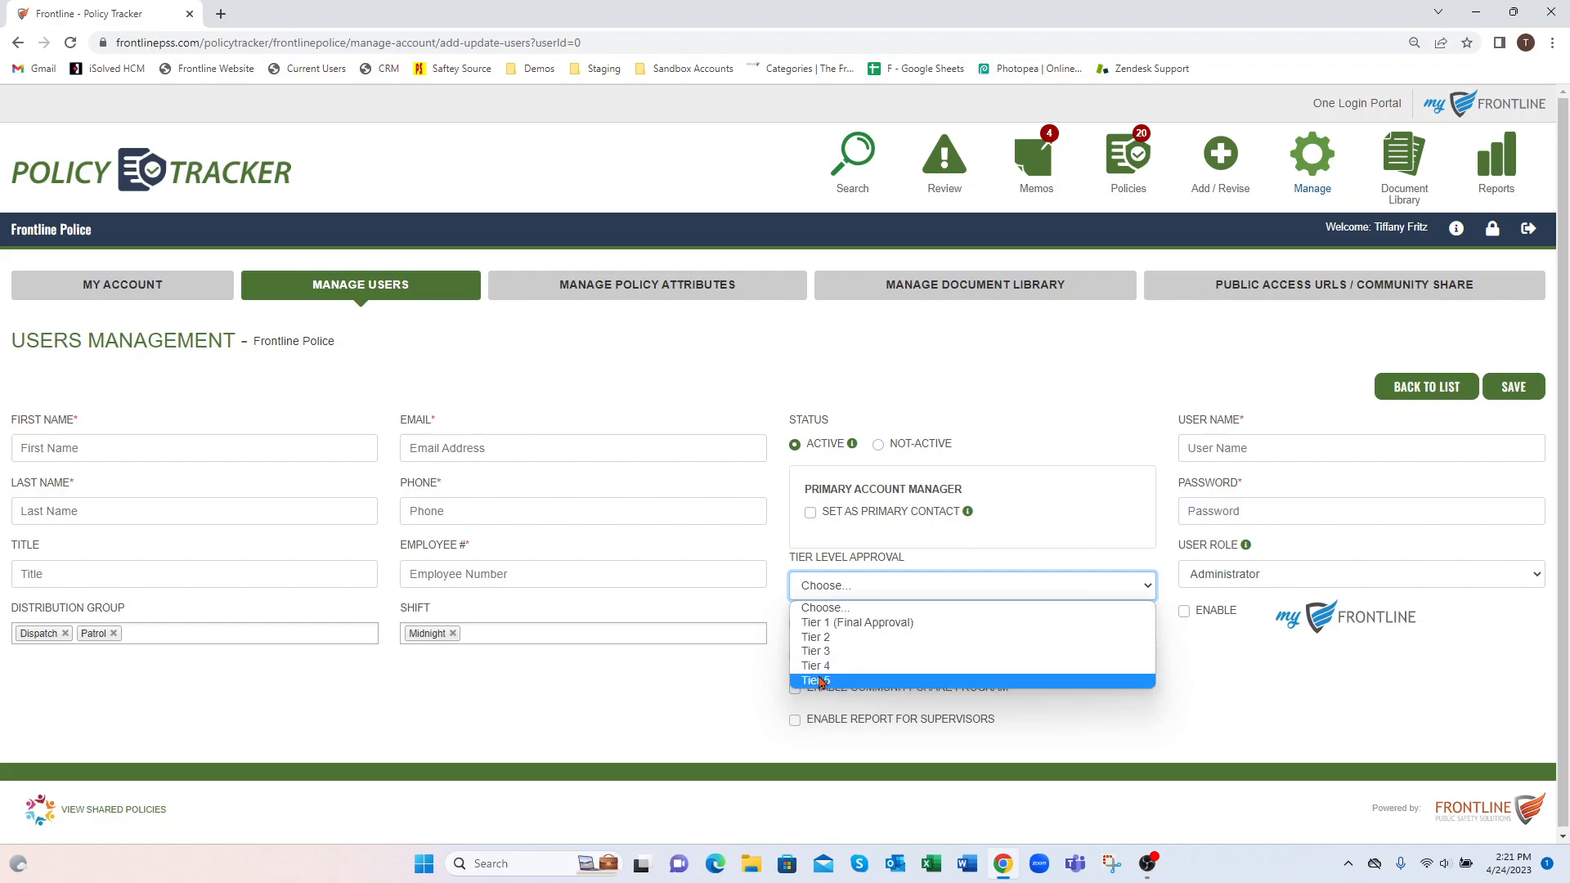
left_click(1202, 692)
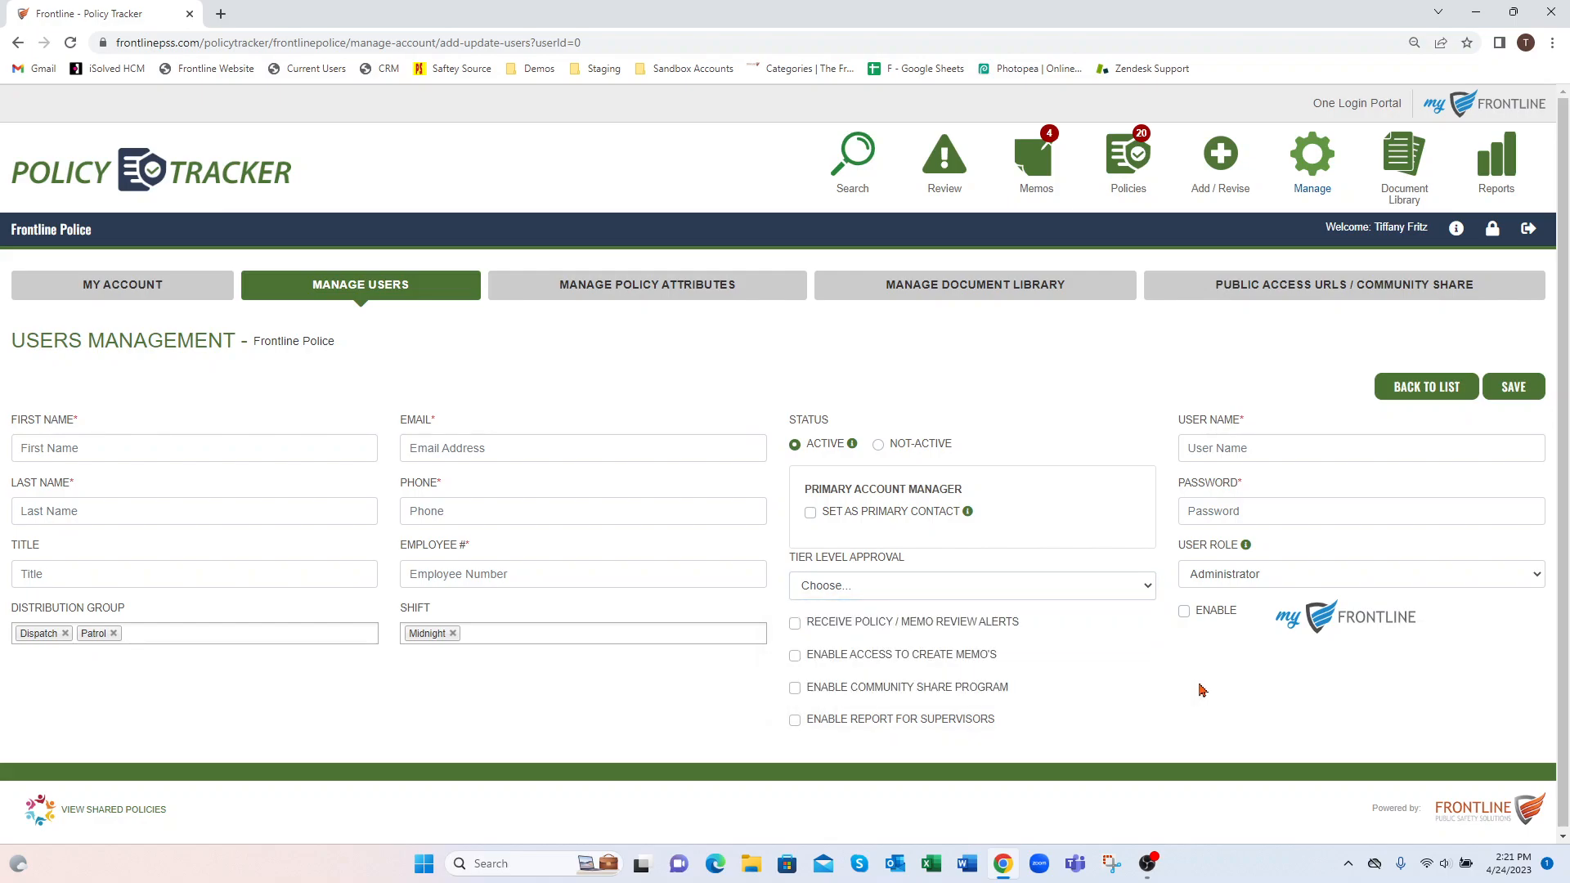
Enable policy/memo review alerts, memo creation access, the community share program and supervisor reports for the new user
left_click(795, 624)
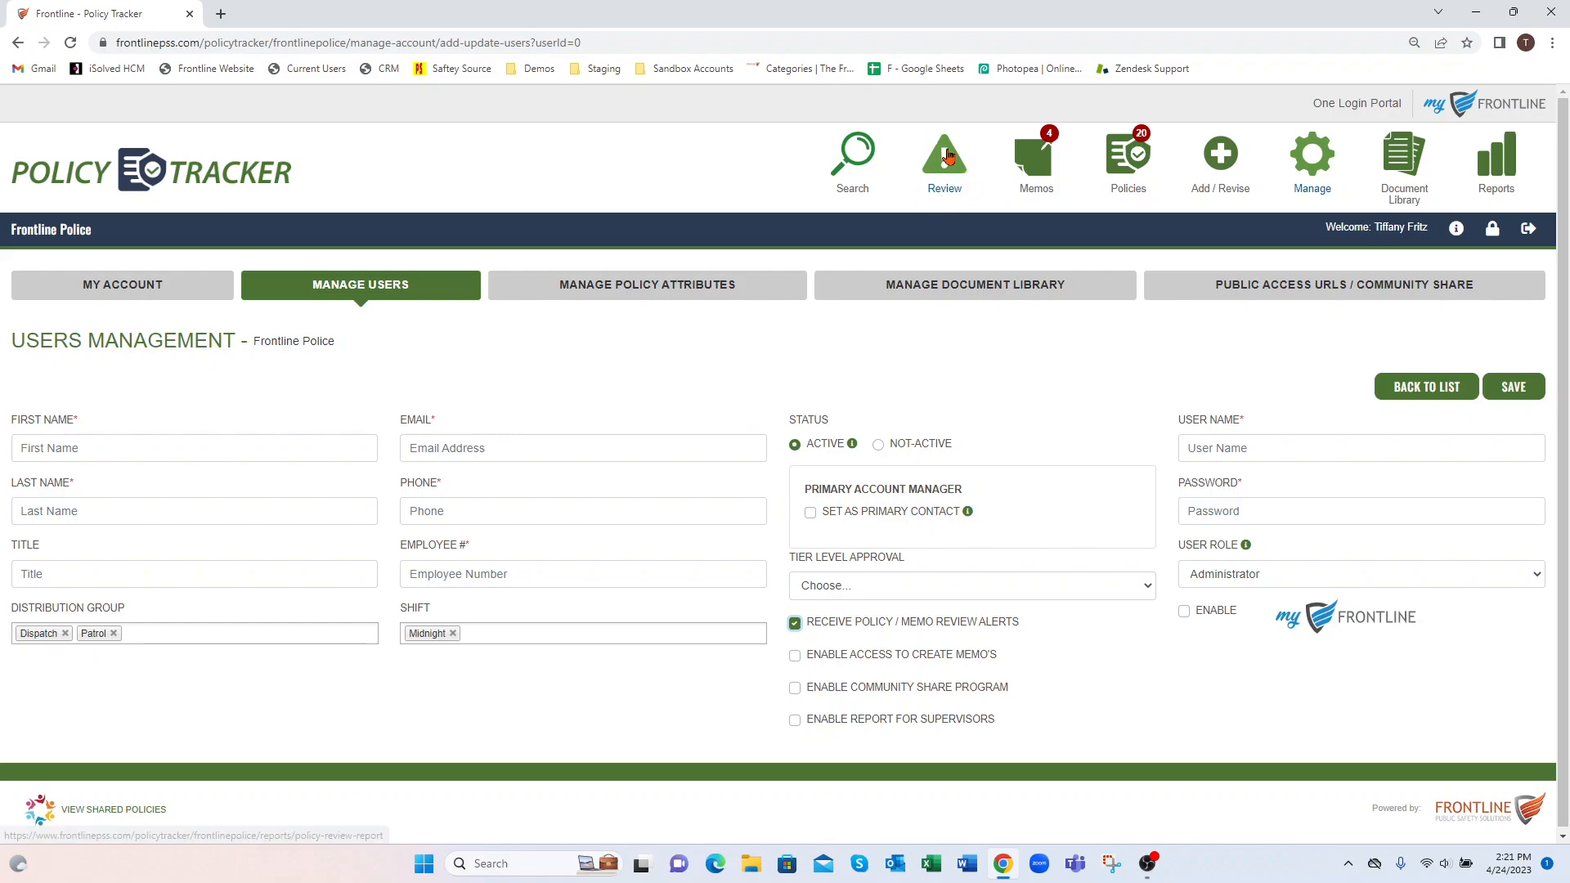
left_click(796, 656)
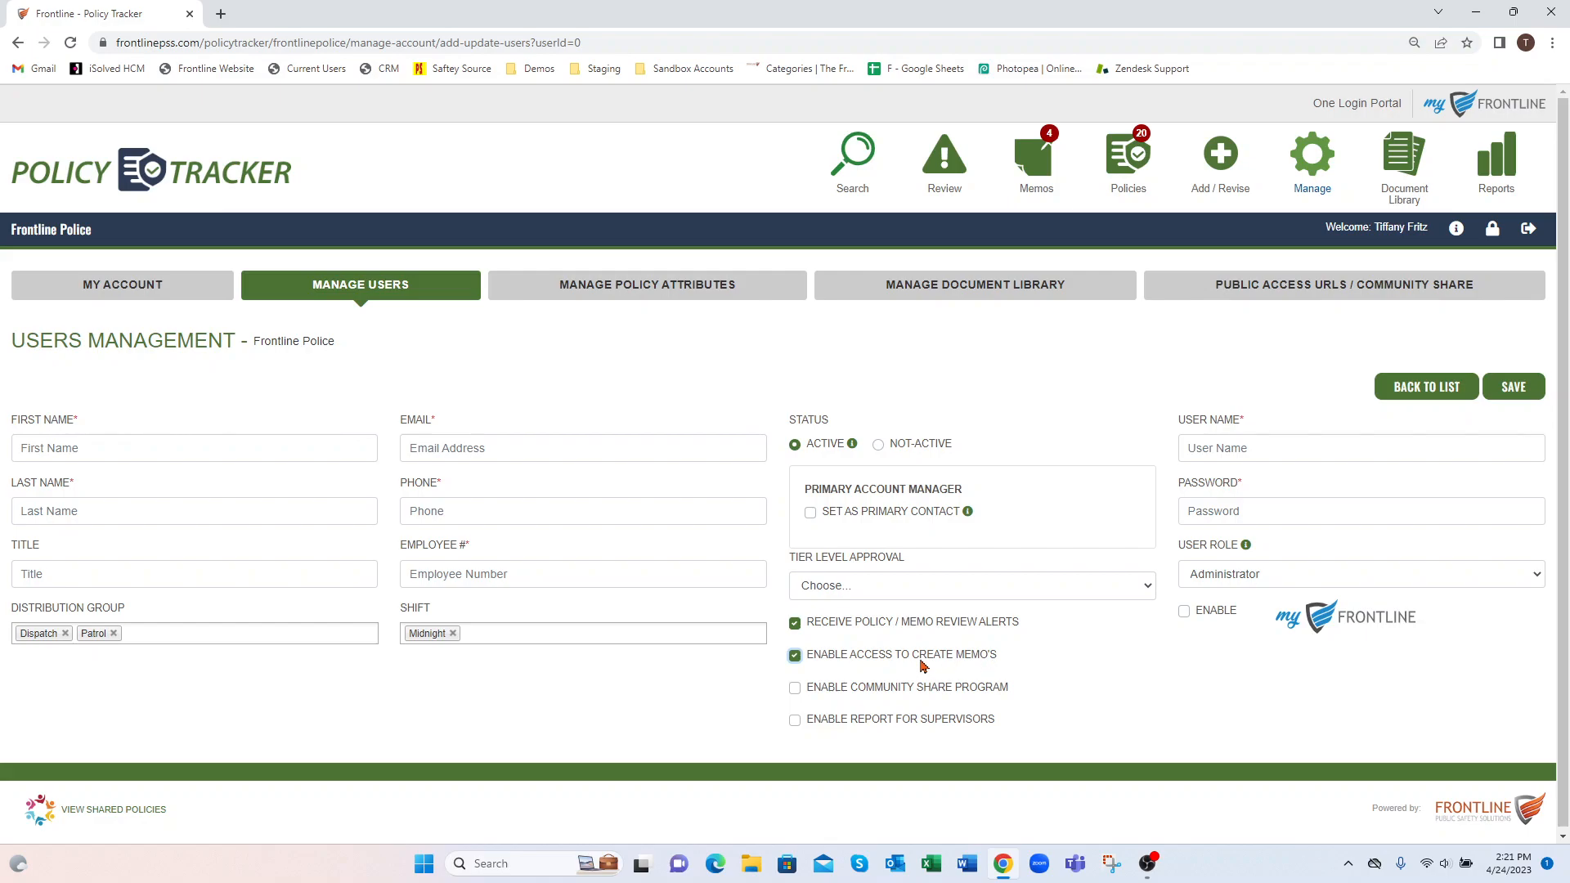
left_click(795, 690)
left_click(795, 721)
Bulk import the demo-rcm-active-shooter PDF policy from the PT folder on the Desktop
left_click(1216, 158)
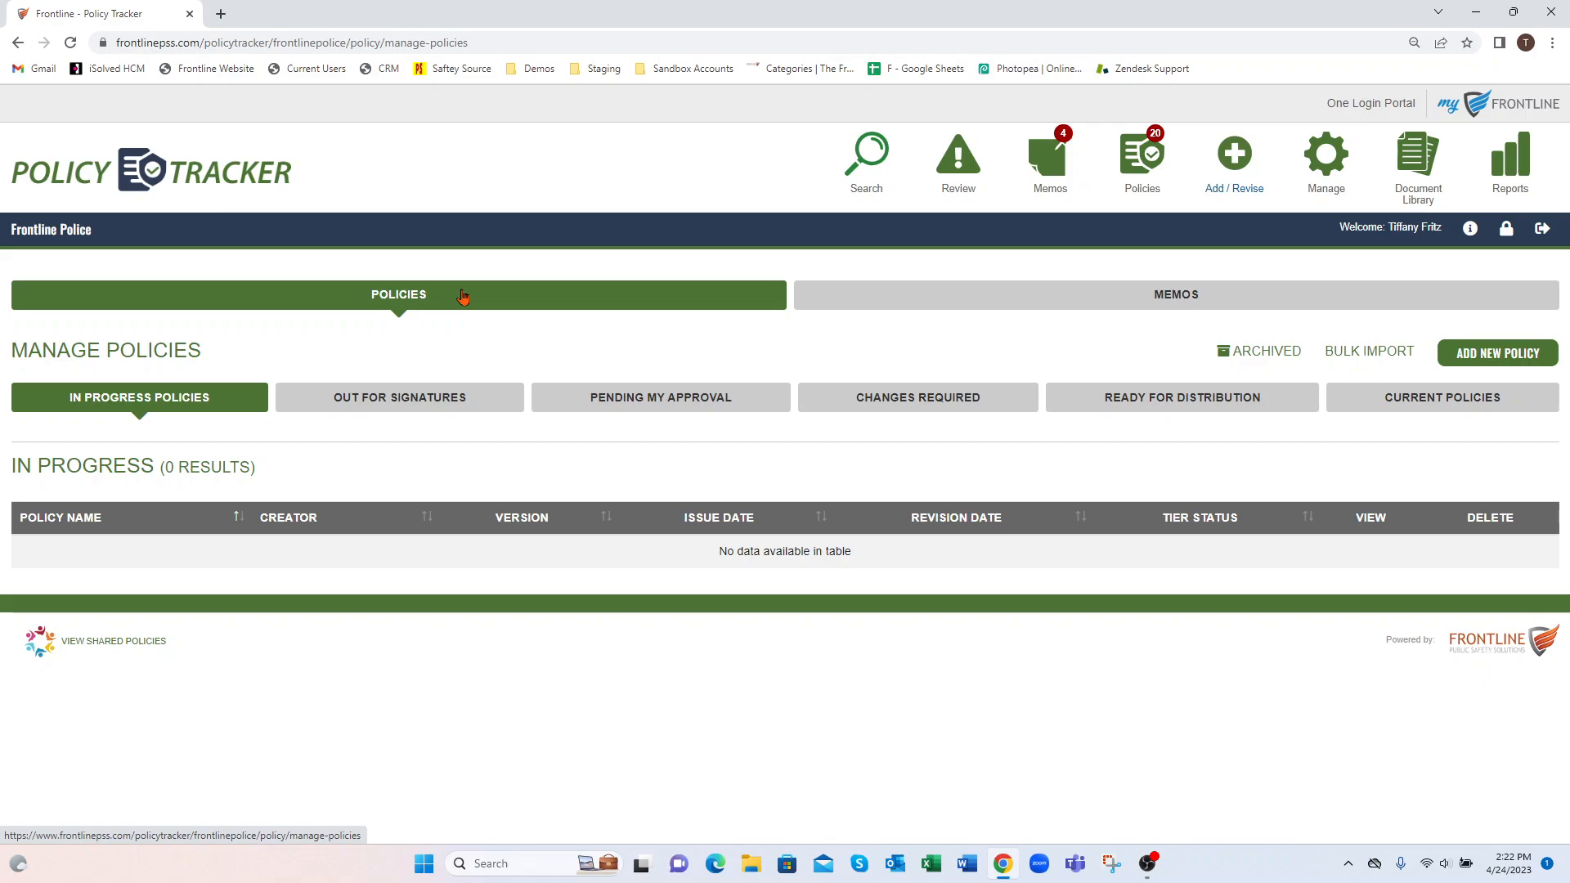
left_click(1370, 354)
left_click(1244, 373)
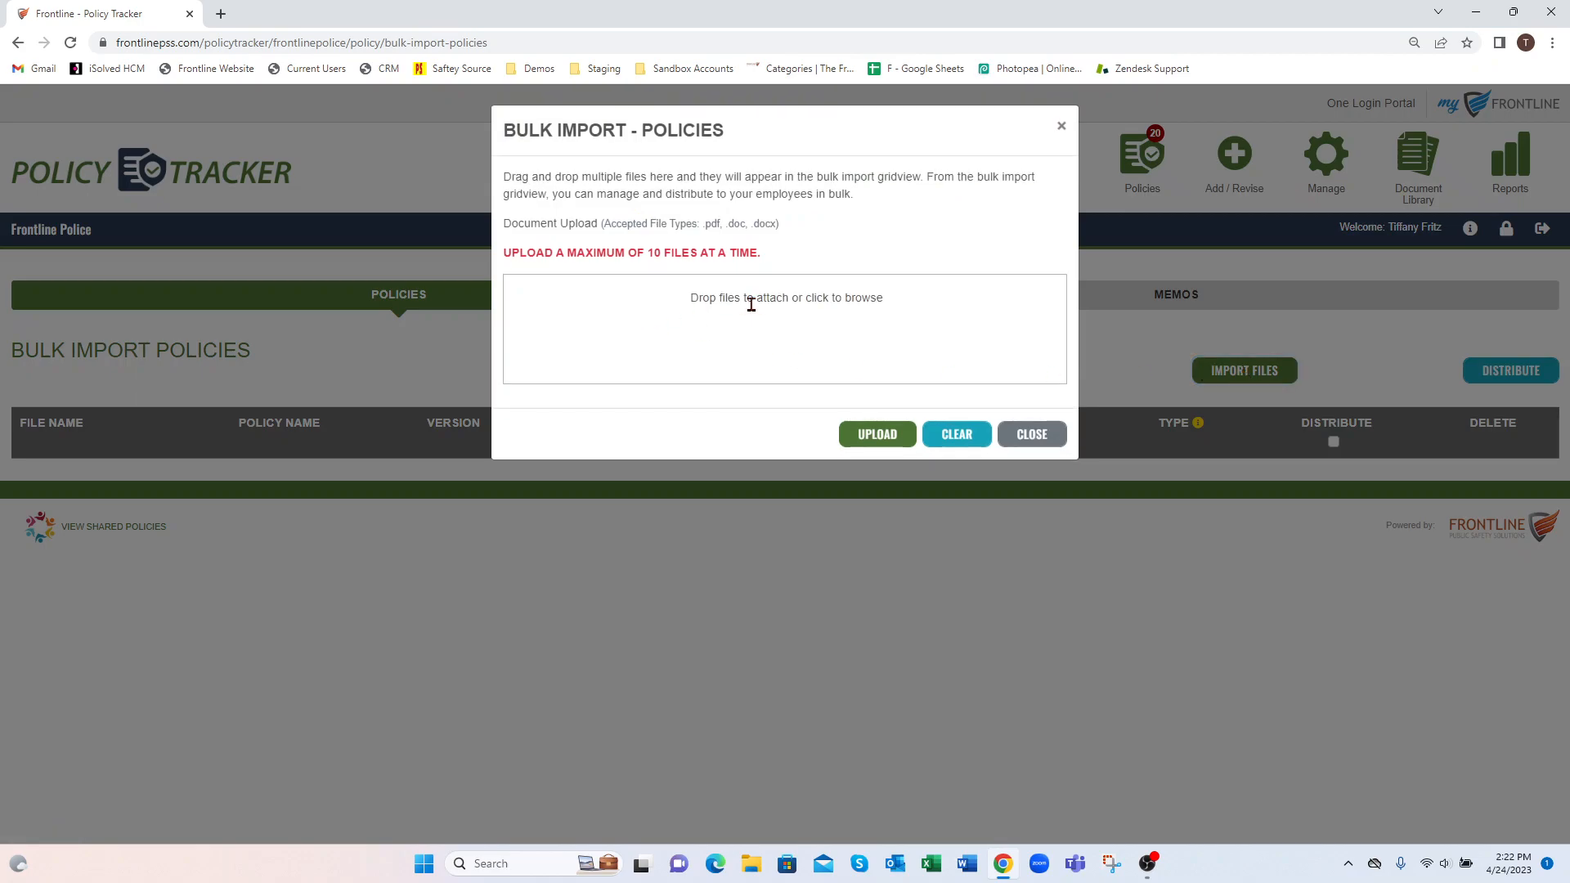
left_click(637, 324)
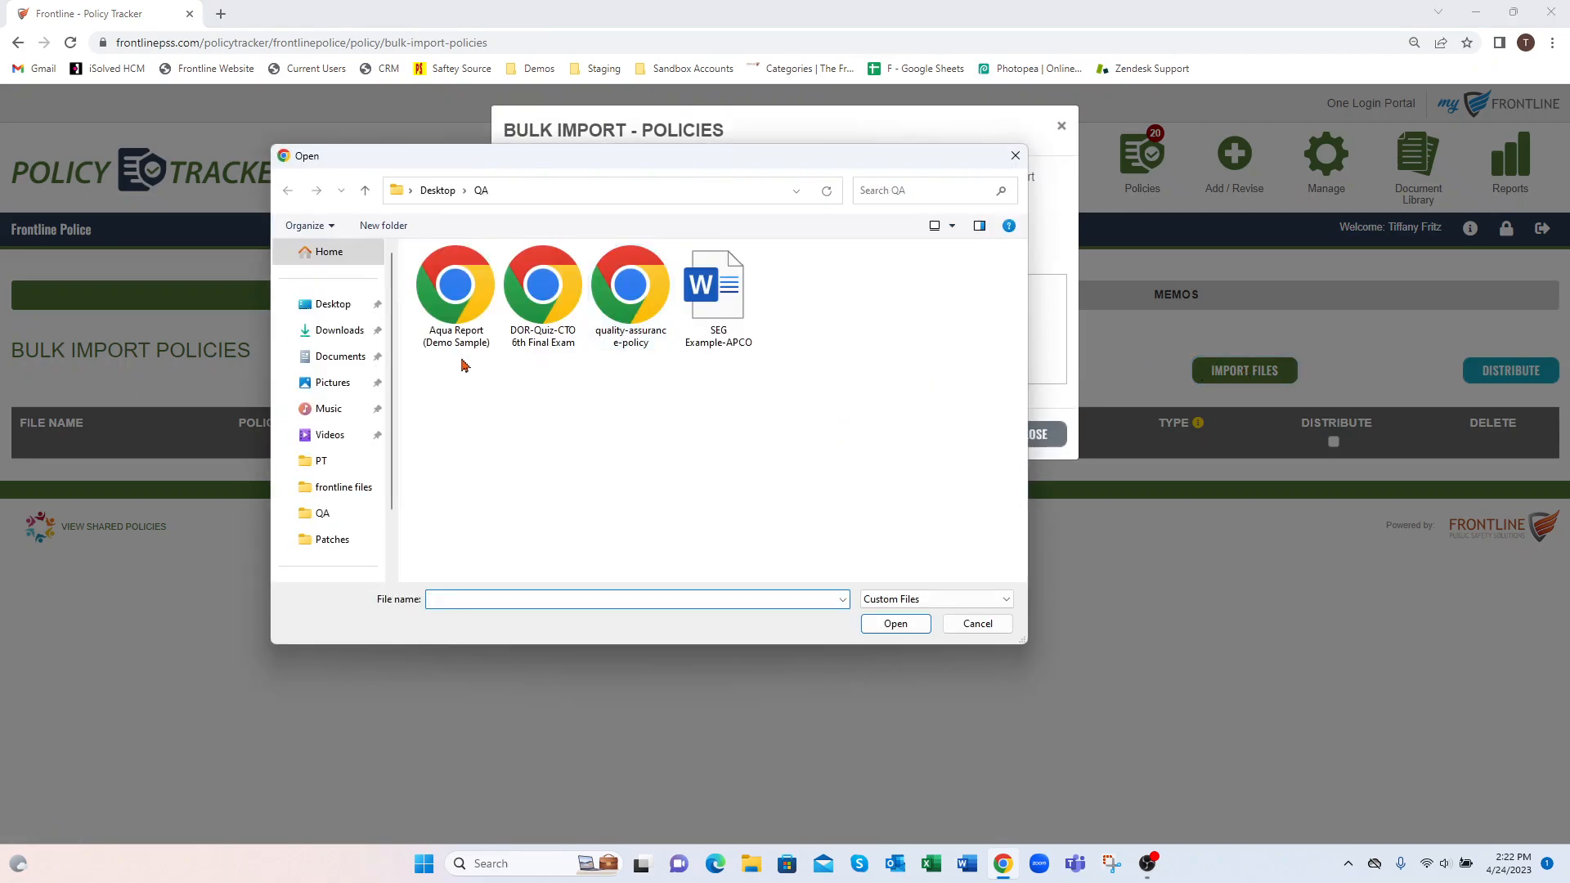
left_click(301, 305)
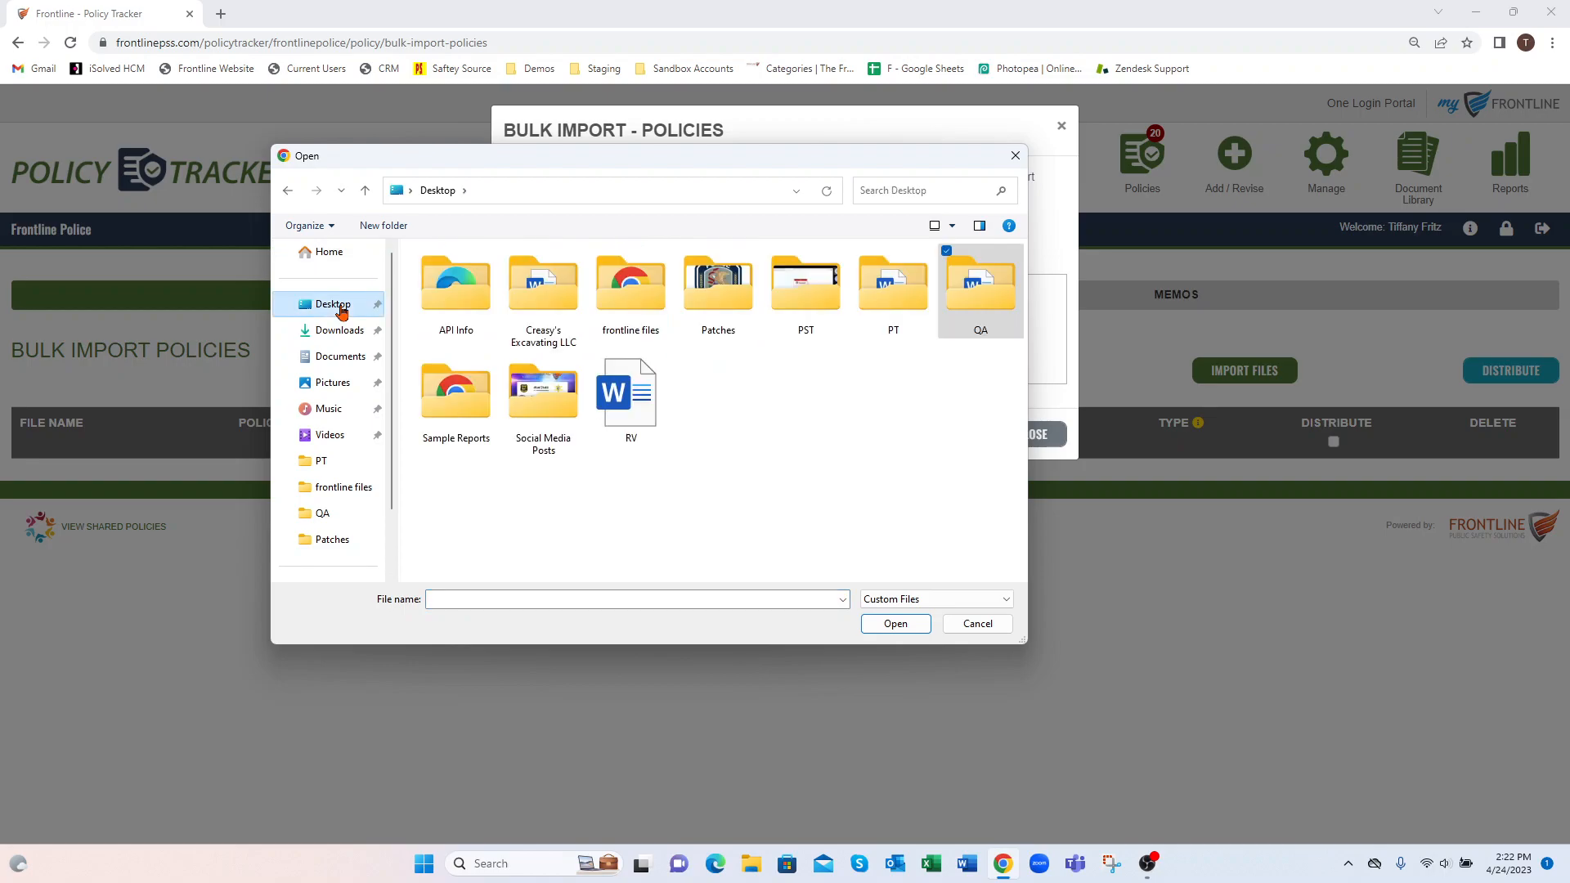
left_click(932, 305)
left_click(896, 623)
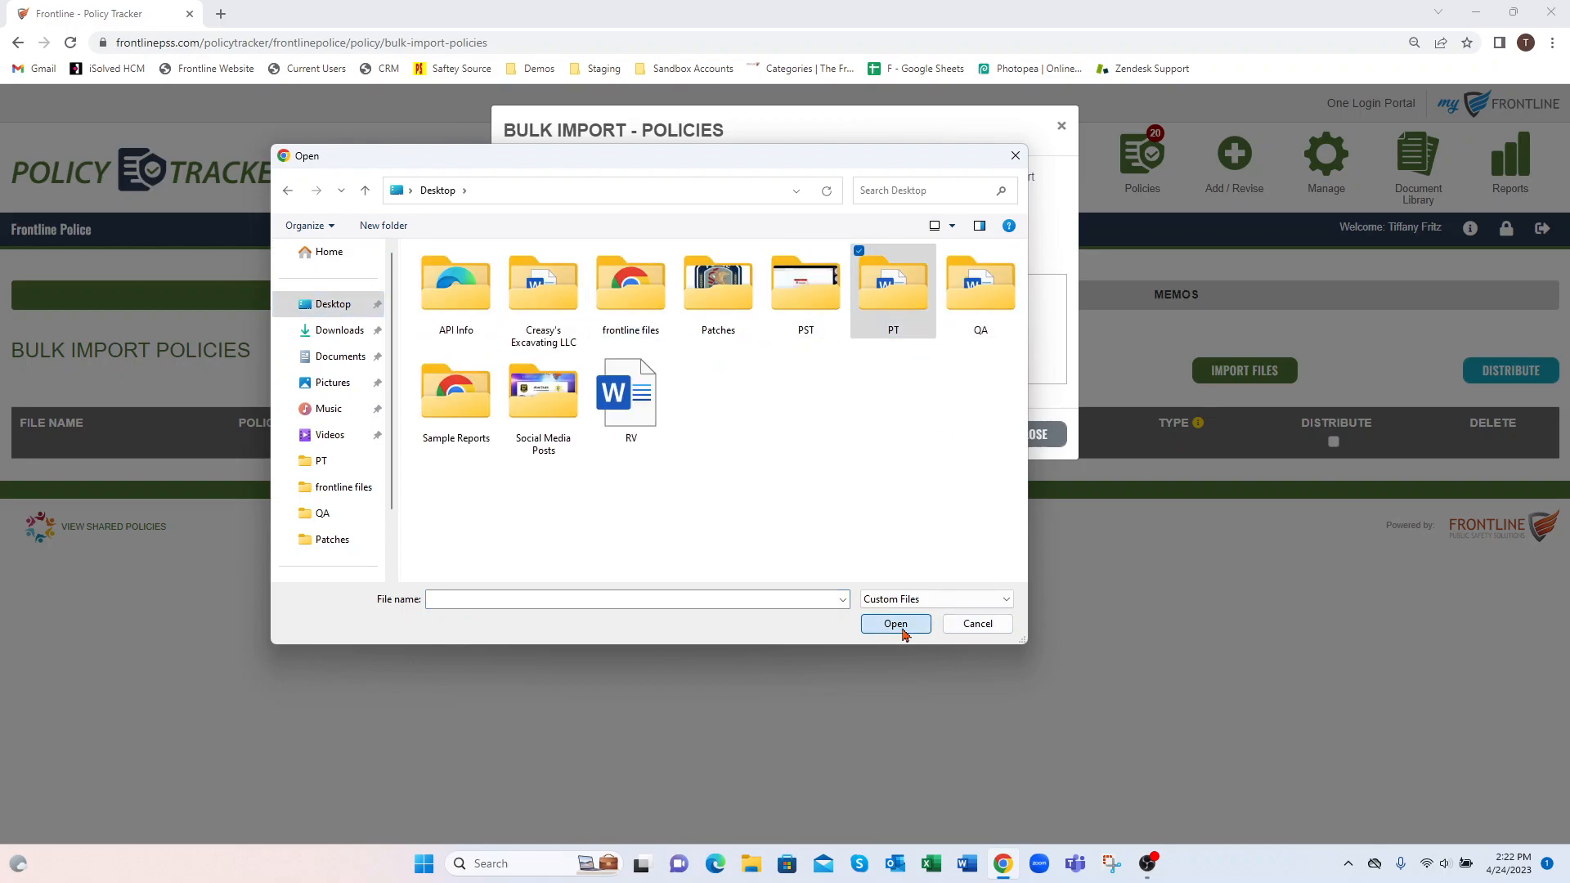
left_click(524, 377)
left_click(915, 618)
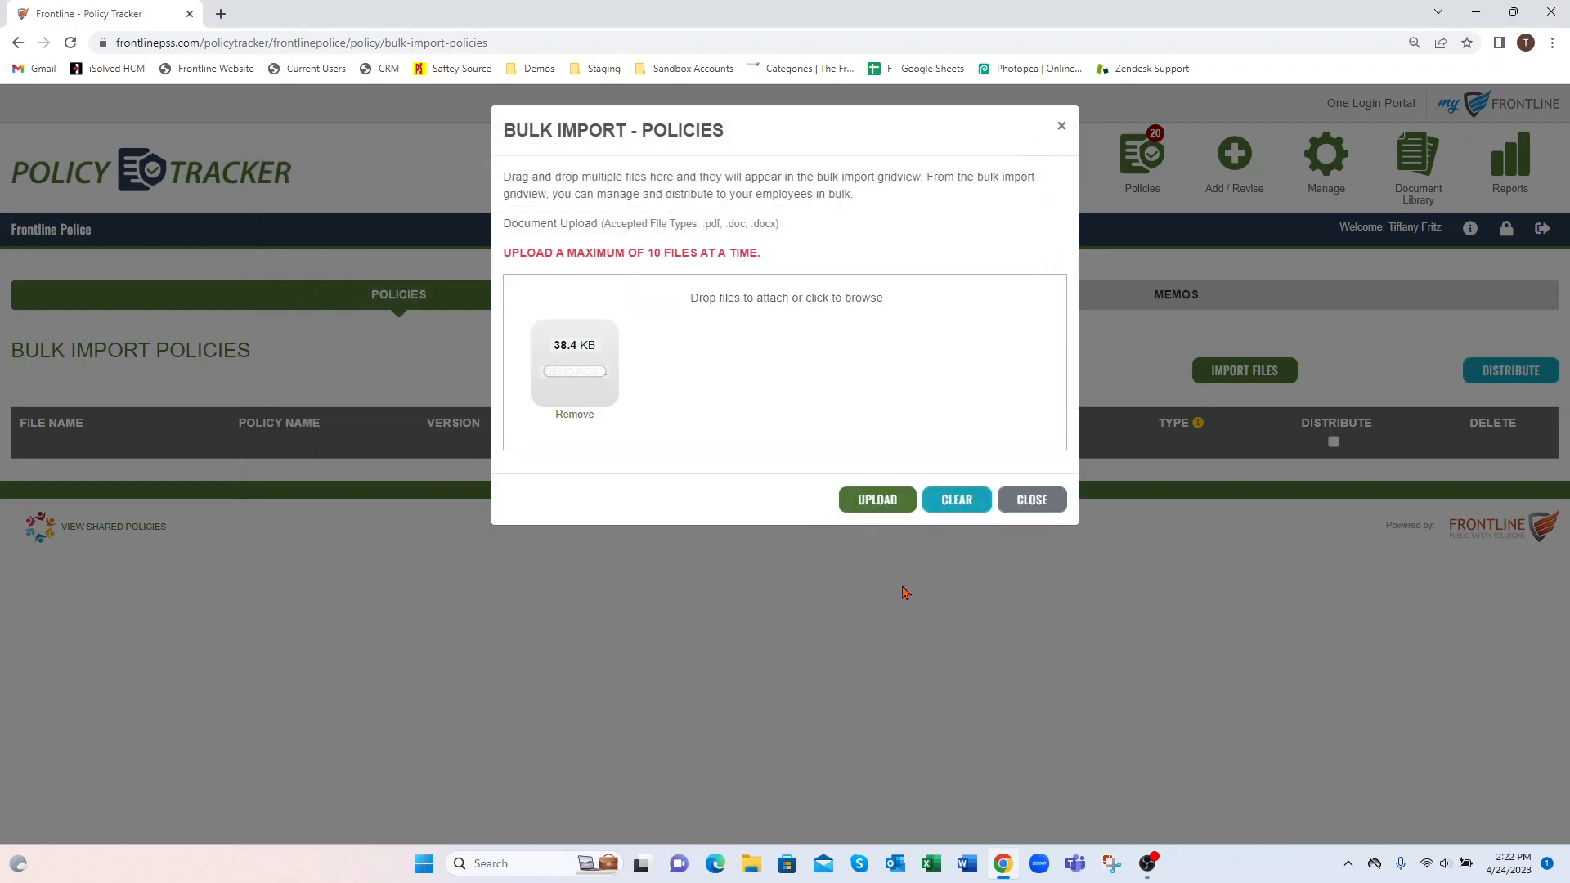
left_click(880, 506)
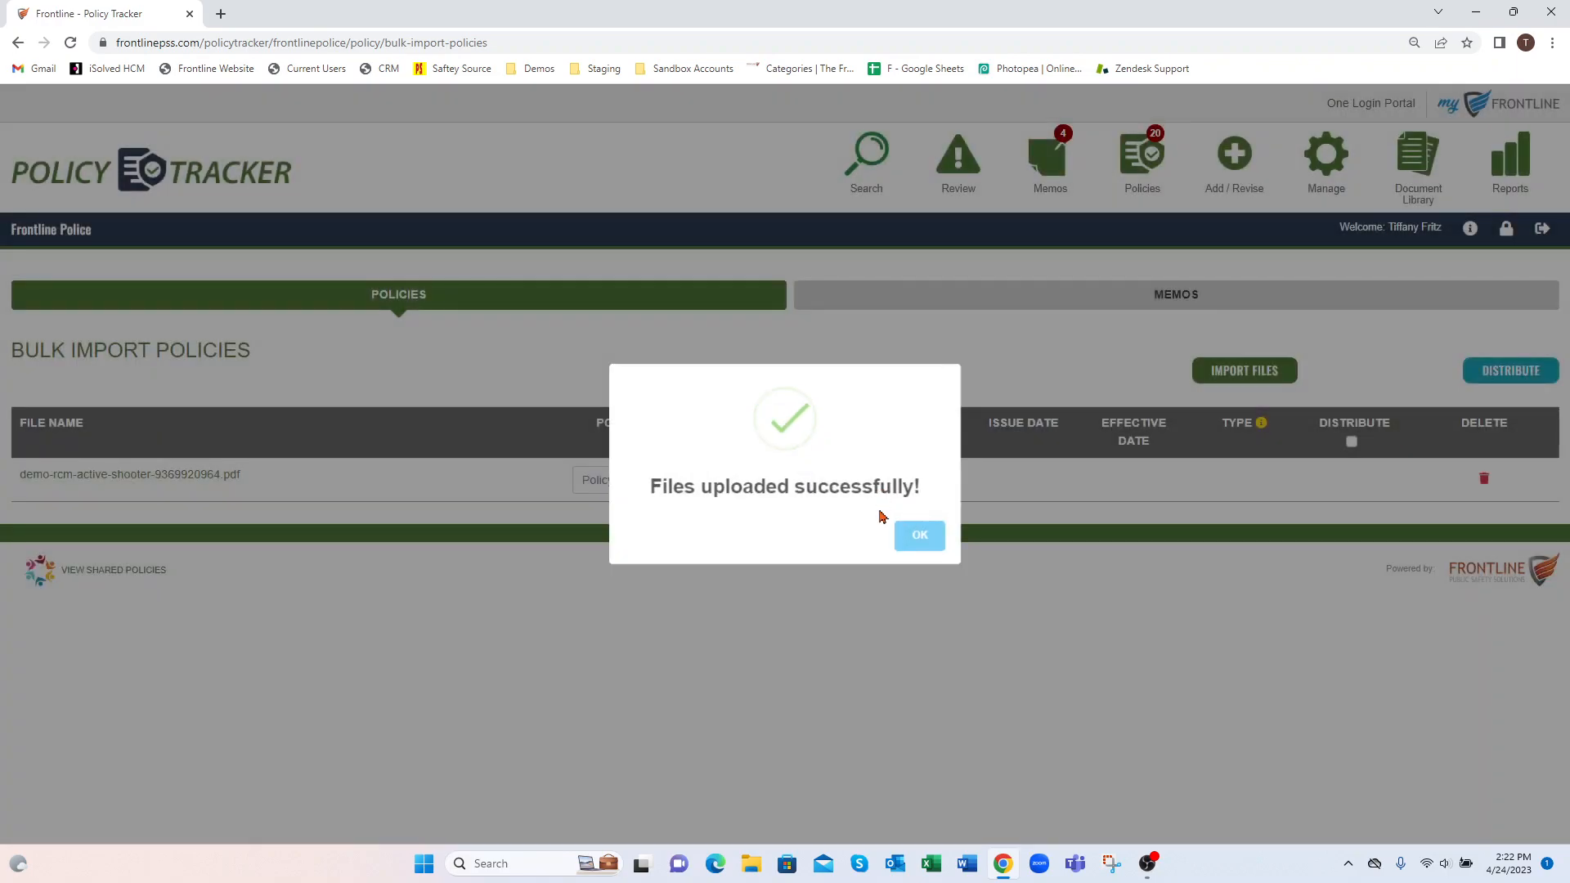
left_click(909, 542)
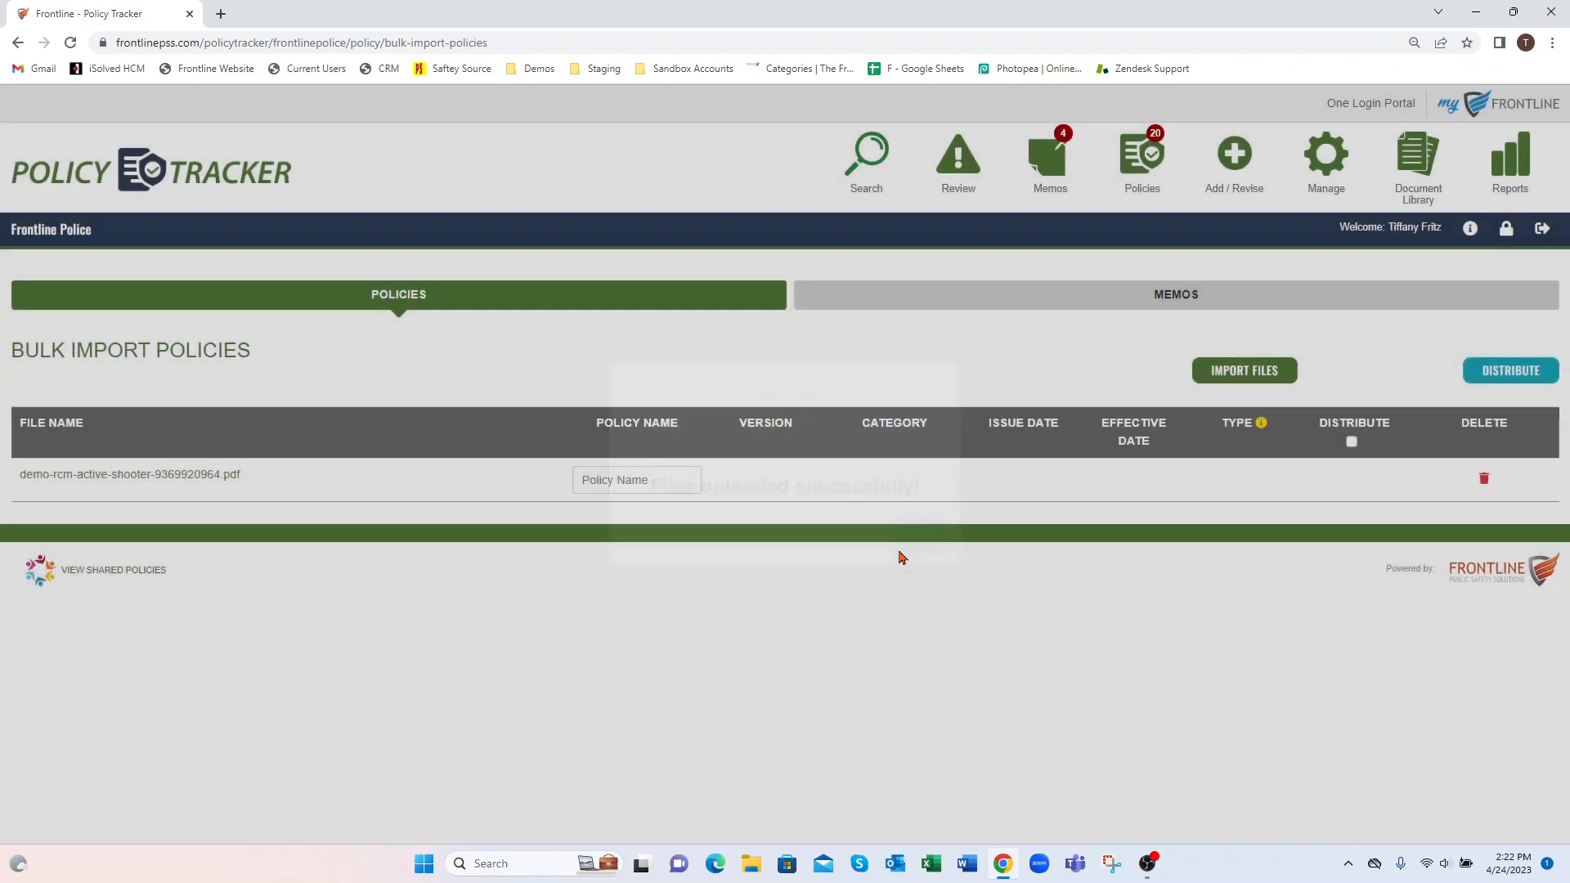
Name the imported policy Demo Shooter and set its version to 1.0
left_click(627, 480)
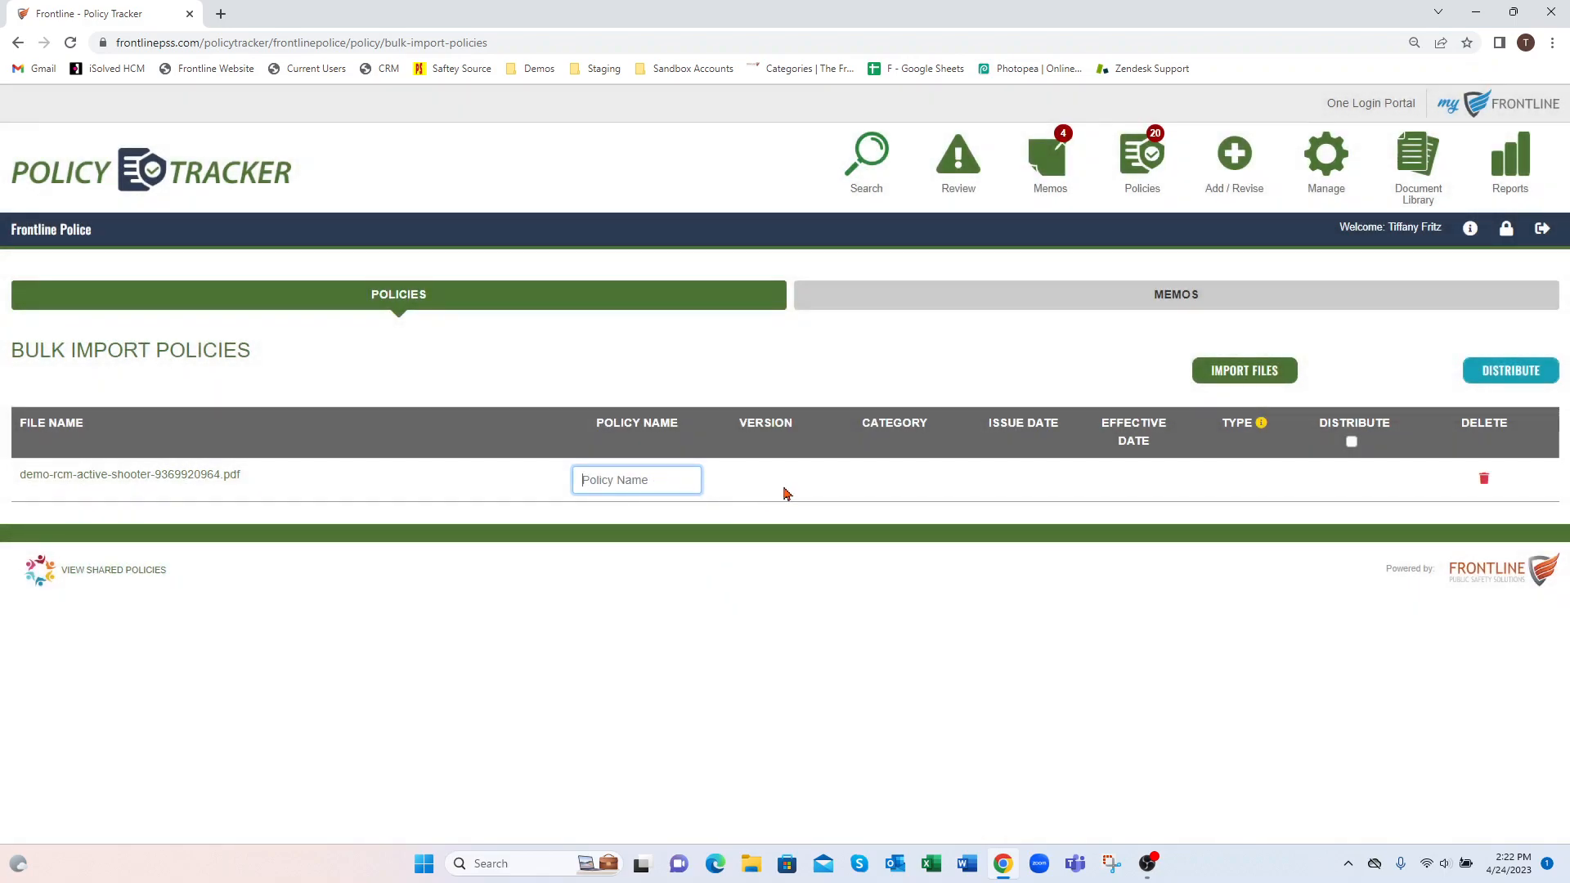
type("Demo Shooter")
left_click(784, 494)
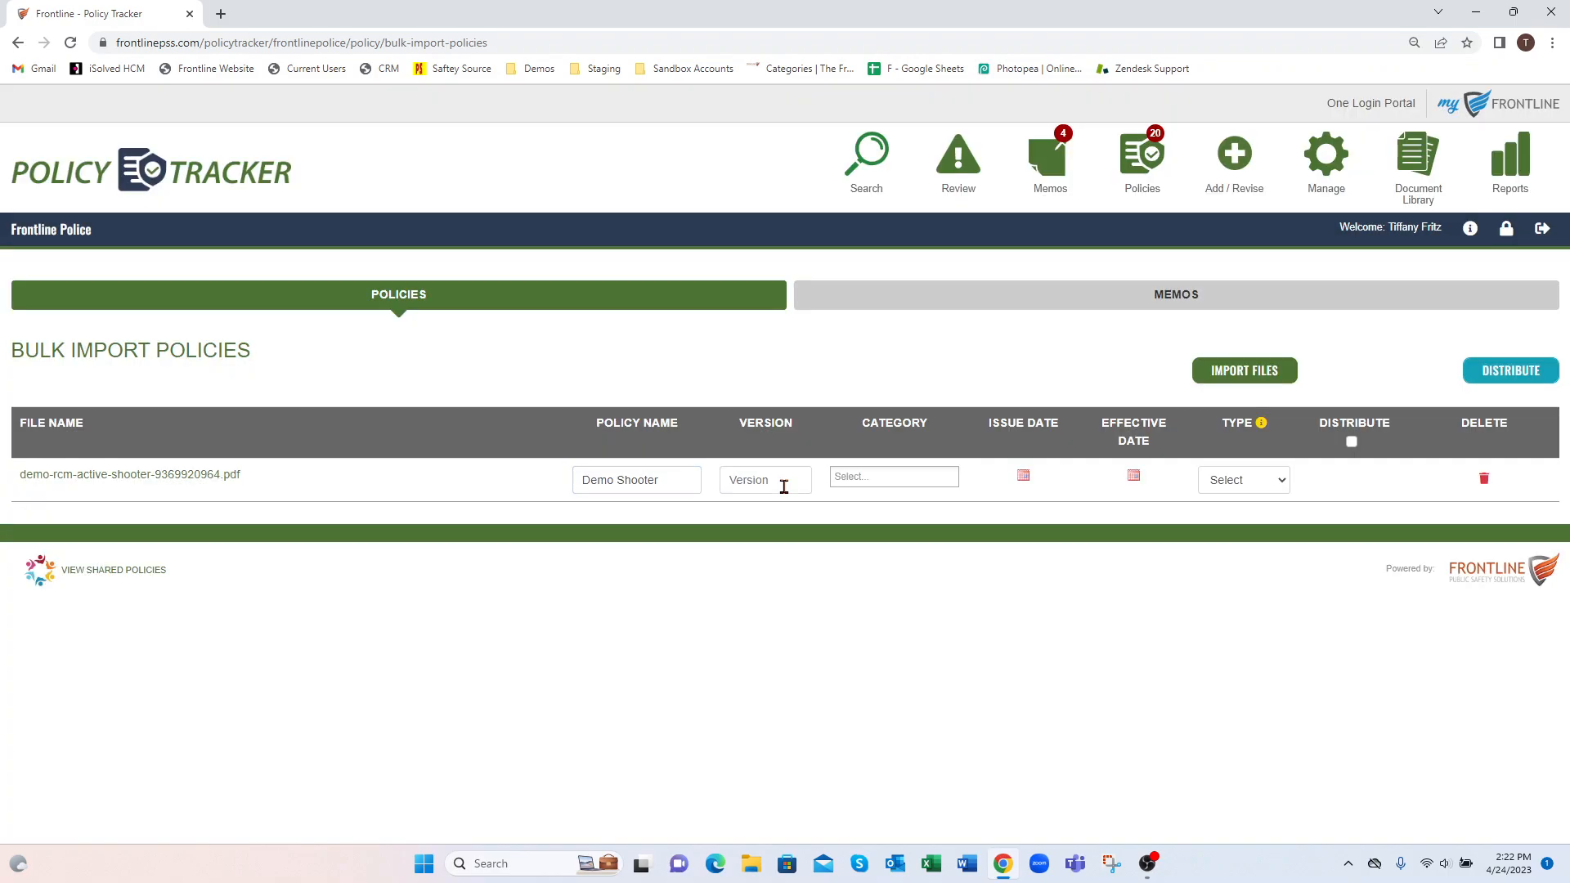
left_click(777, 482)
type("1")
Assign the imported policy to the categories Chapter 2 - Patrol Policies and Chapter 4 - HR Policies
left_click(895, 473)
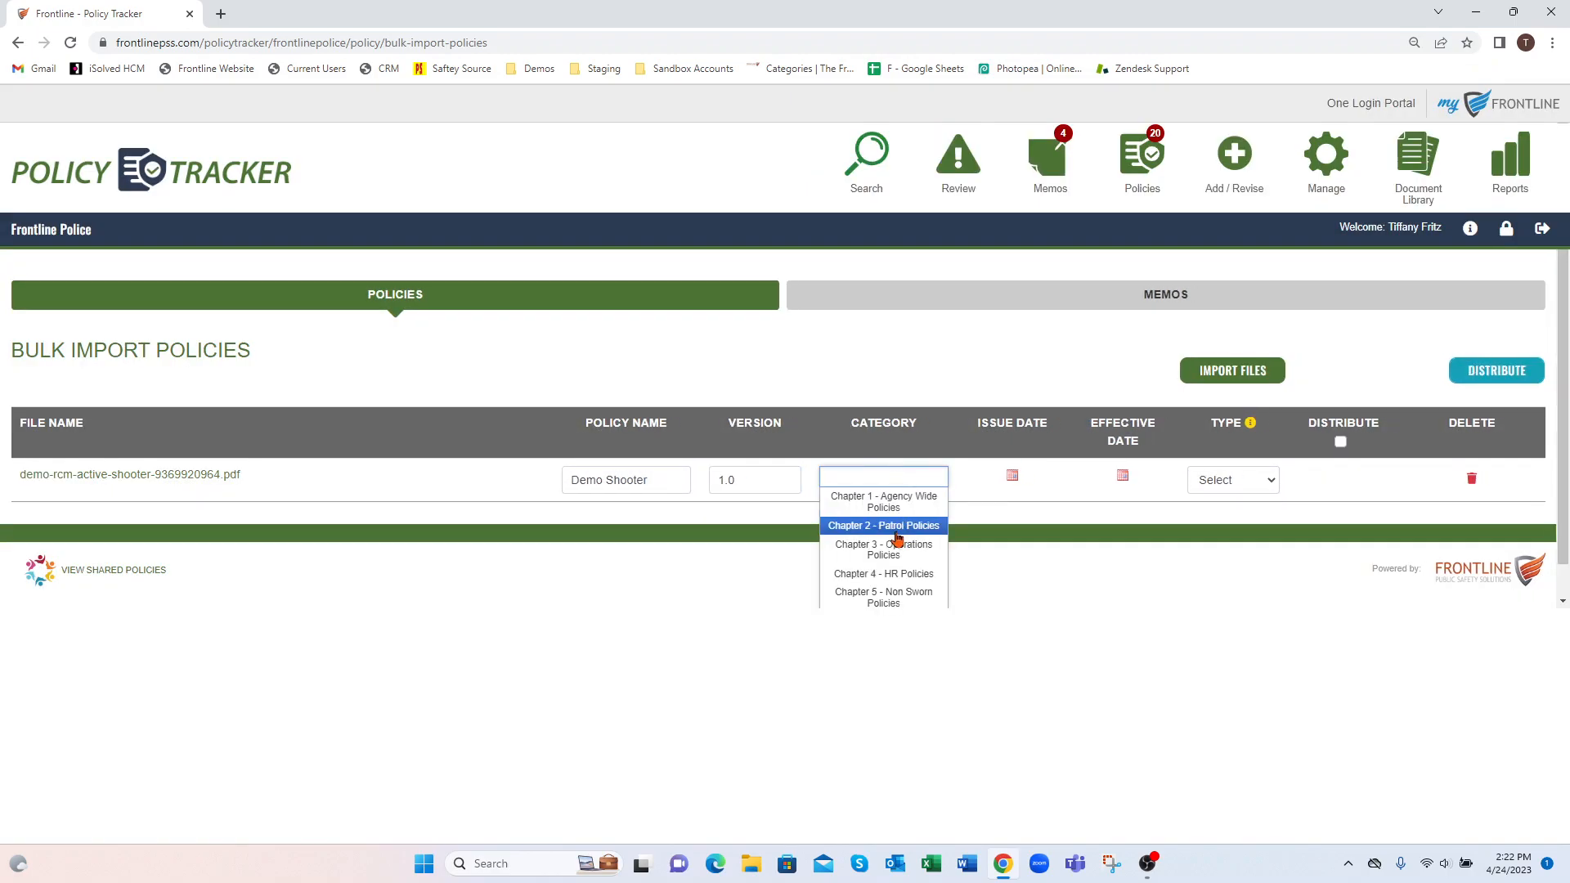
left_click(896, 530)
left_click(912, 501)
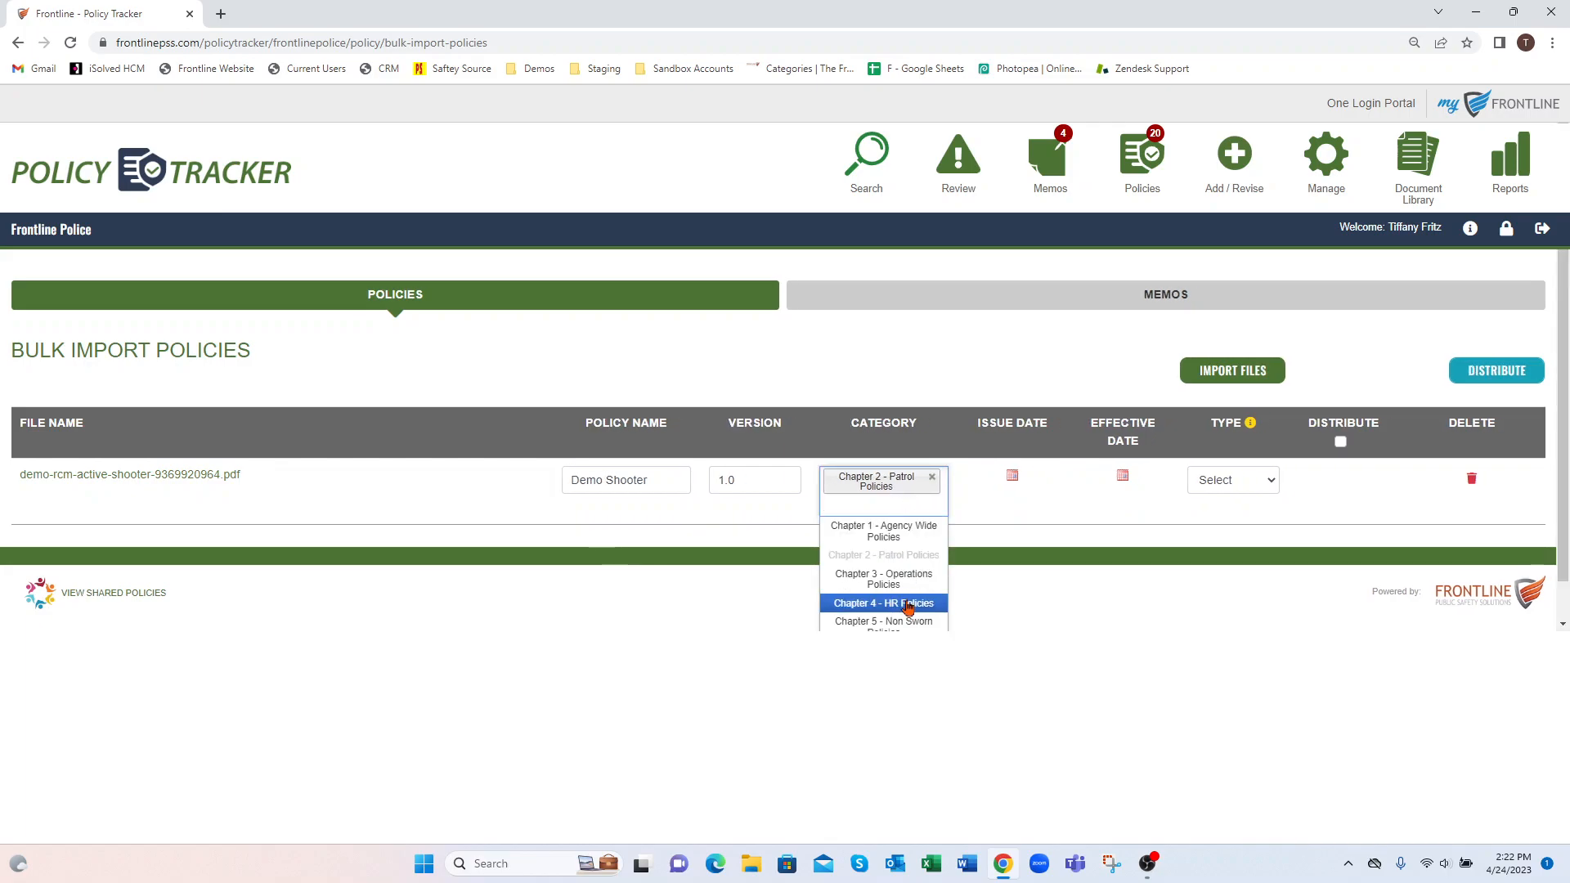
left_click(908, 607)
Set the policy's issue date to 5/1/2023 and its effective date to 6/1/2023
left_click(1023, 475)
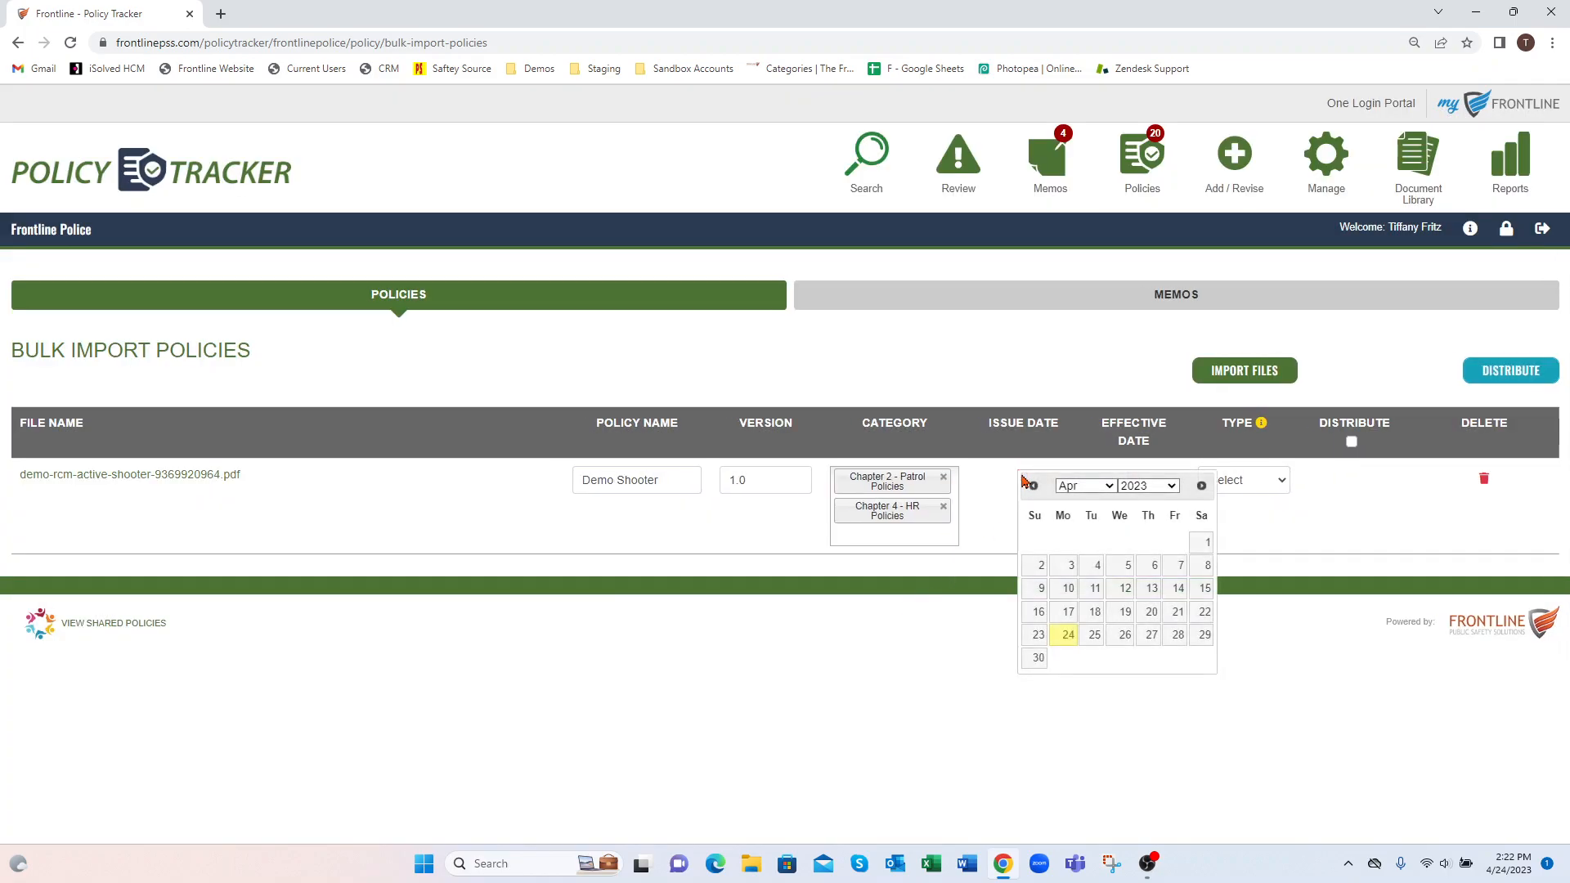
left_click(1202, 486)
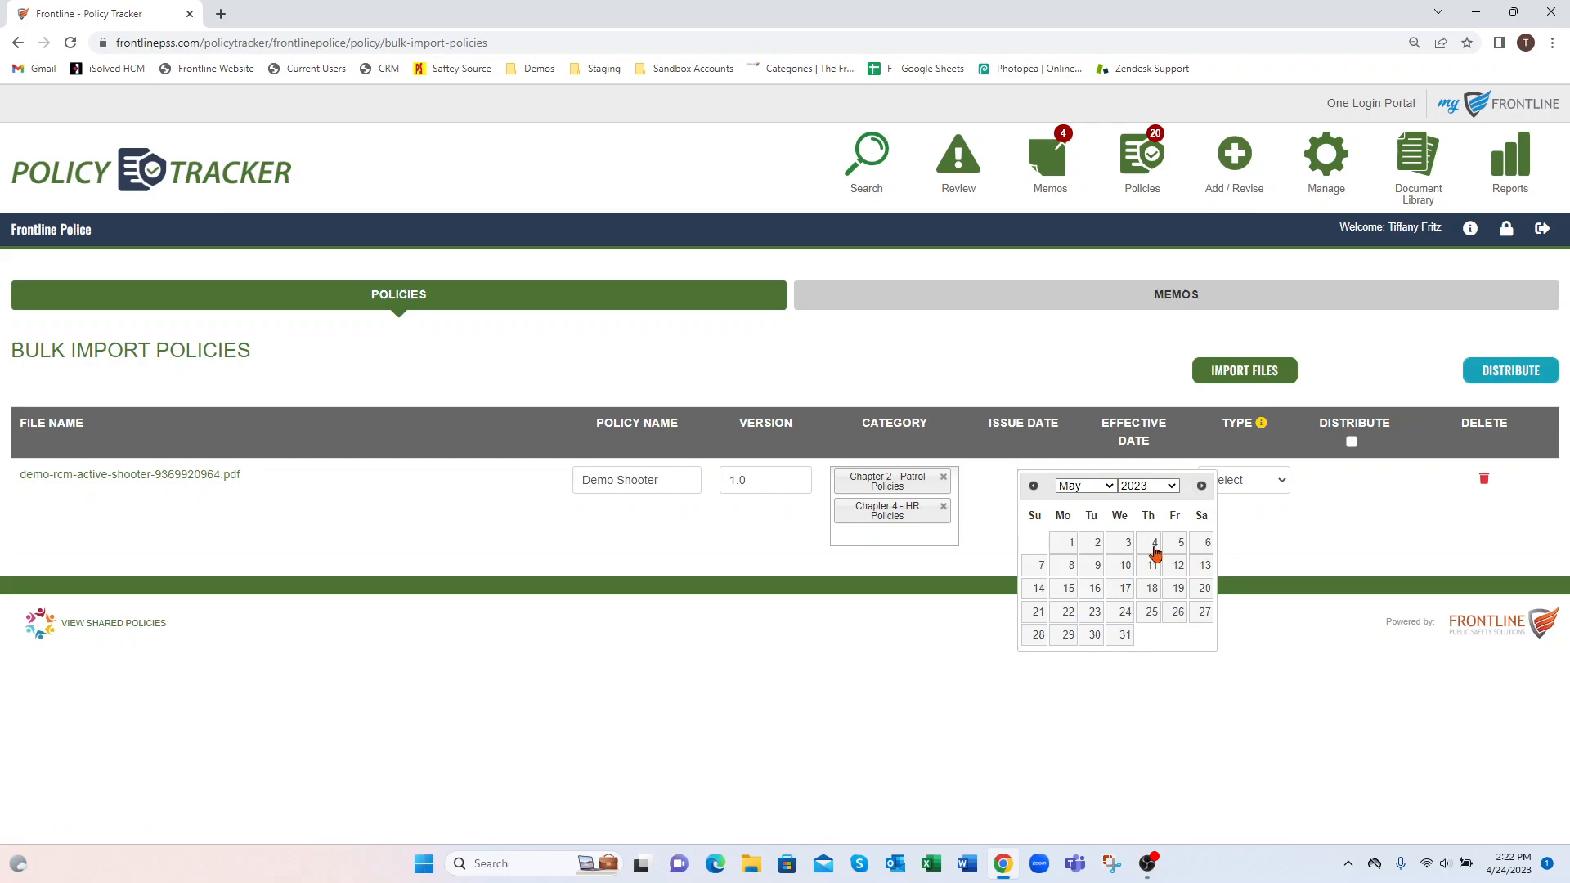
left_click(1062, 554)
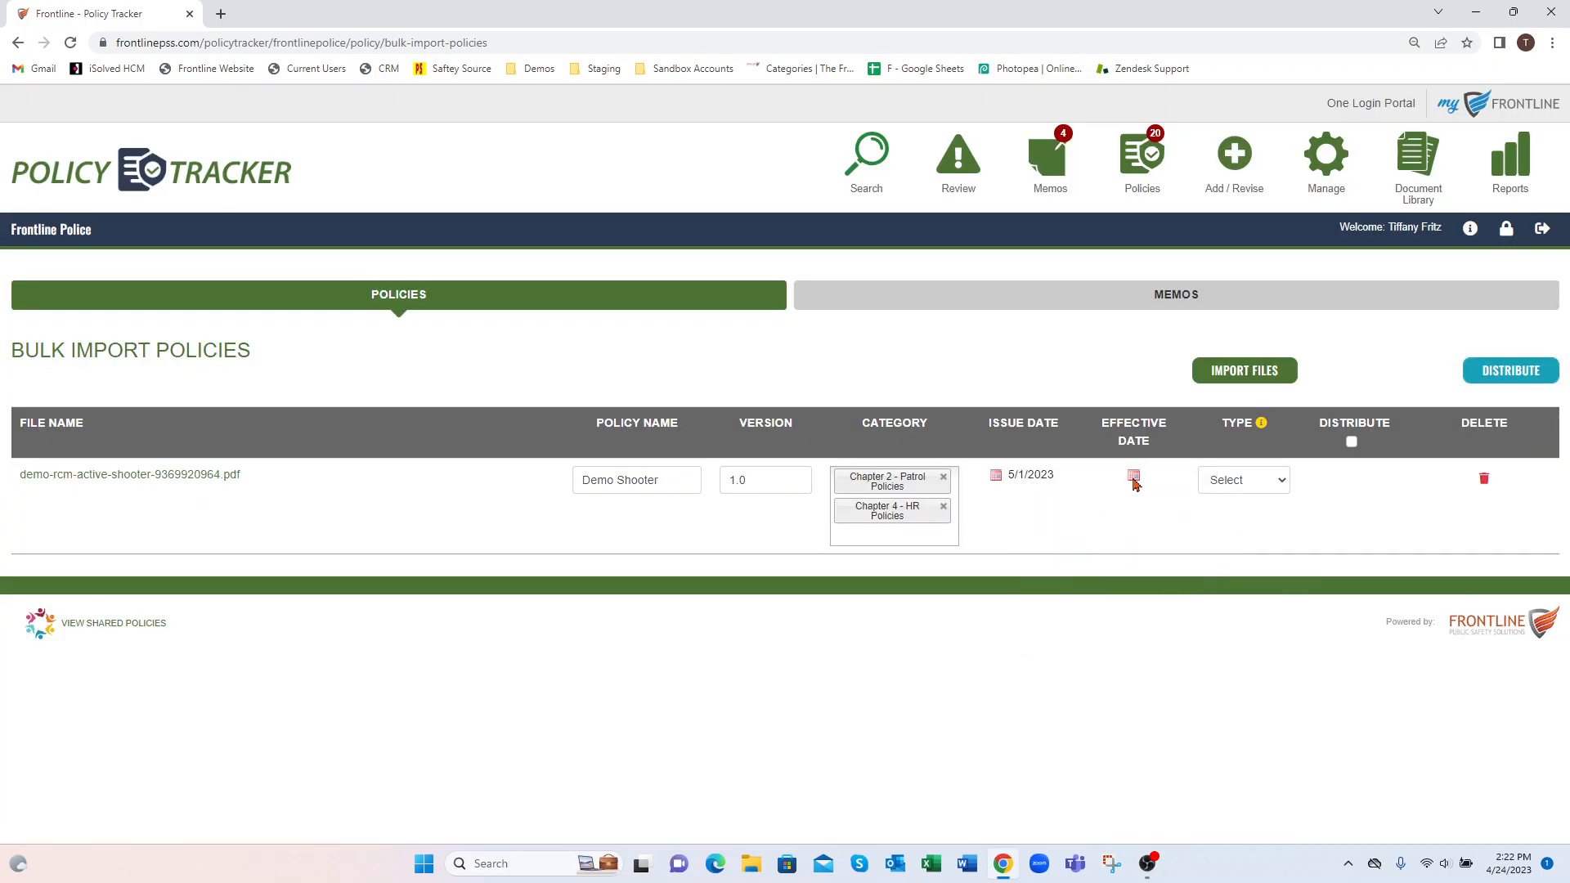
left_click(1136, 481)
left_click(1313, 486)
left_click(1313, 486)
left_click(1262, 544)
Set the policy type to QUICK SIGN and mark the imported policy for distribution
left_click(1241, 488)
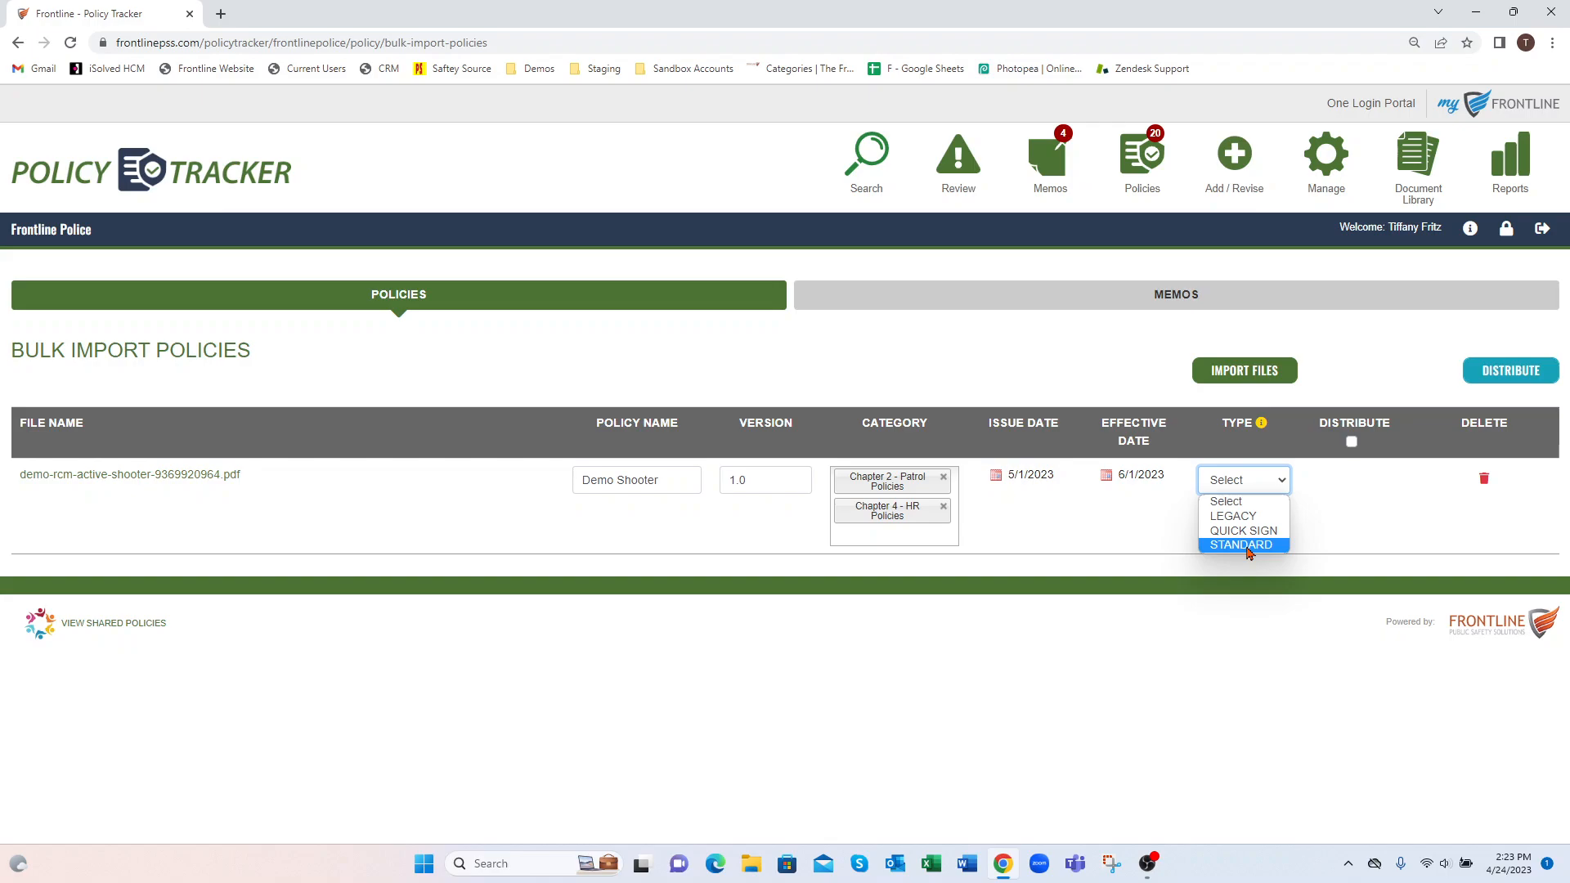
left_click(1247, 530)
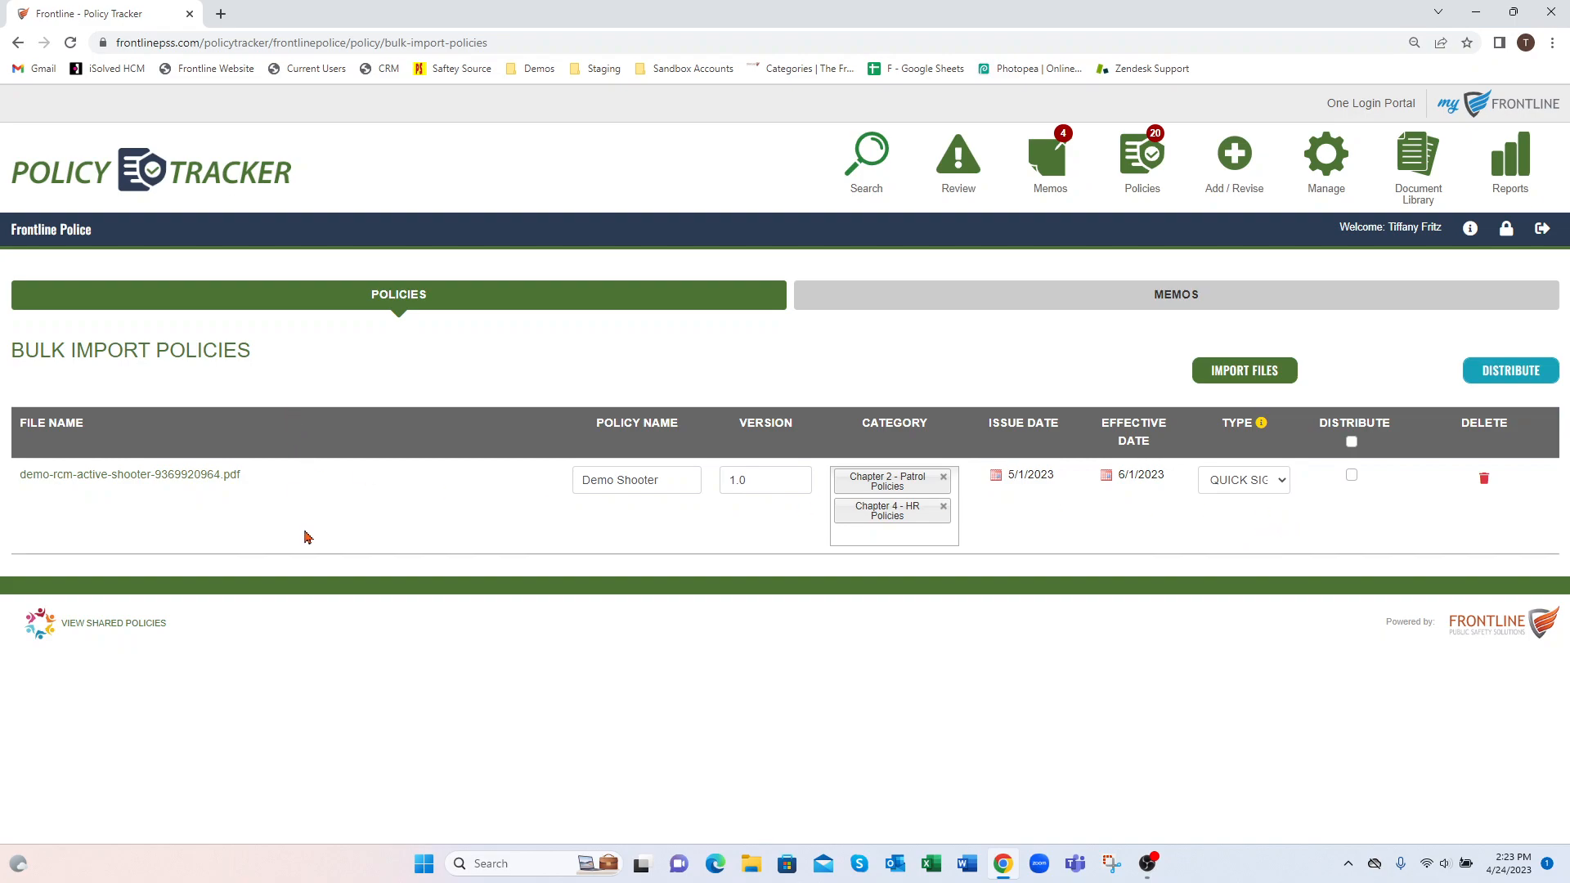
left_click(1352, 442)
left_click(1354, 442)
left_click(1354, 443)
left_click(1353, 476)
Start distributing the marked policy and replace the preset distribution groups with Dispatch
left_click(1515, 379)
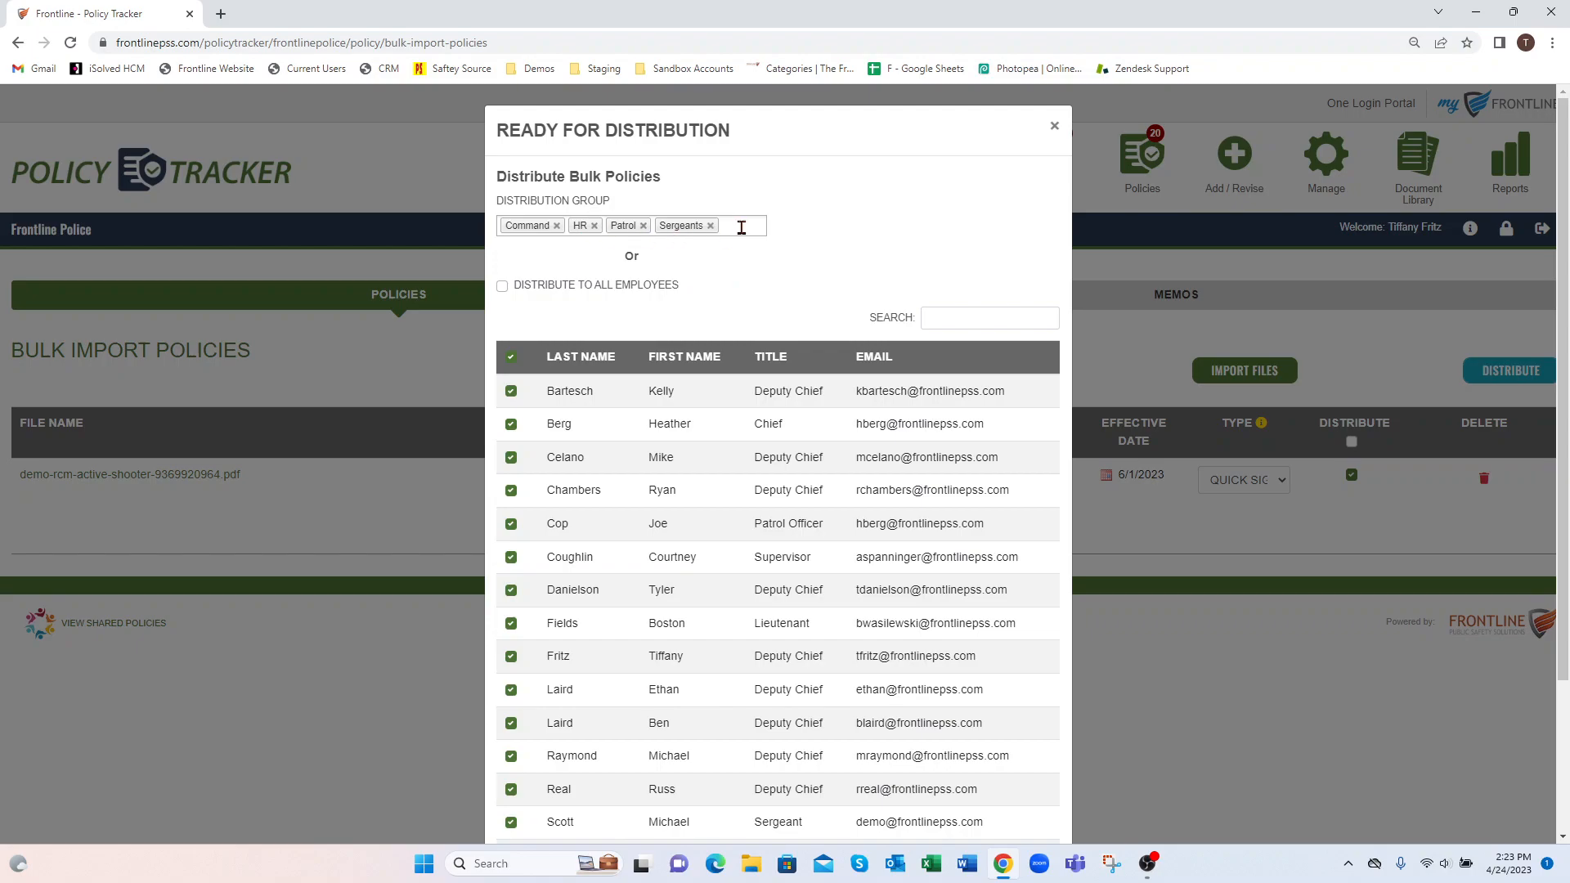
left_click(503, 288)
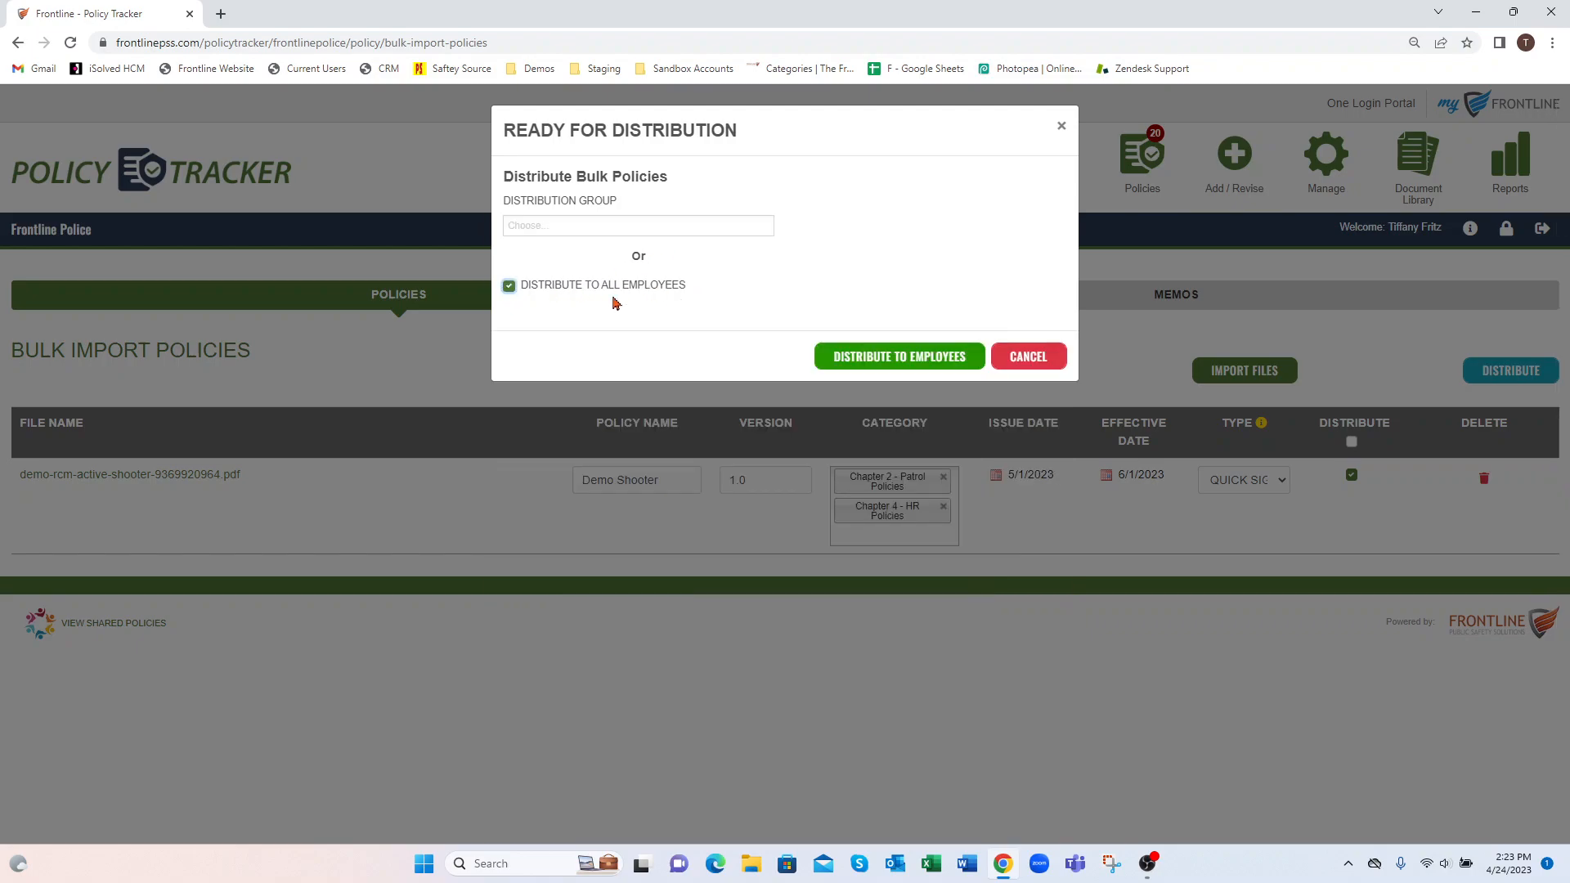
left_click(510, 287)
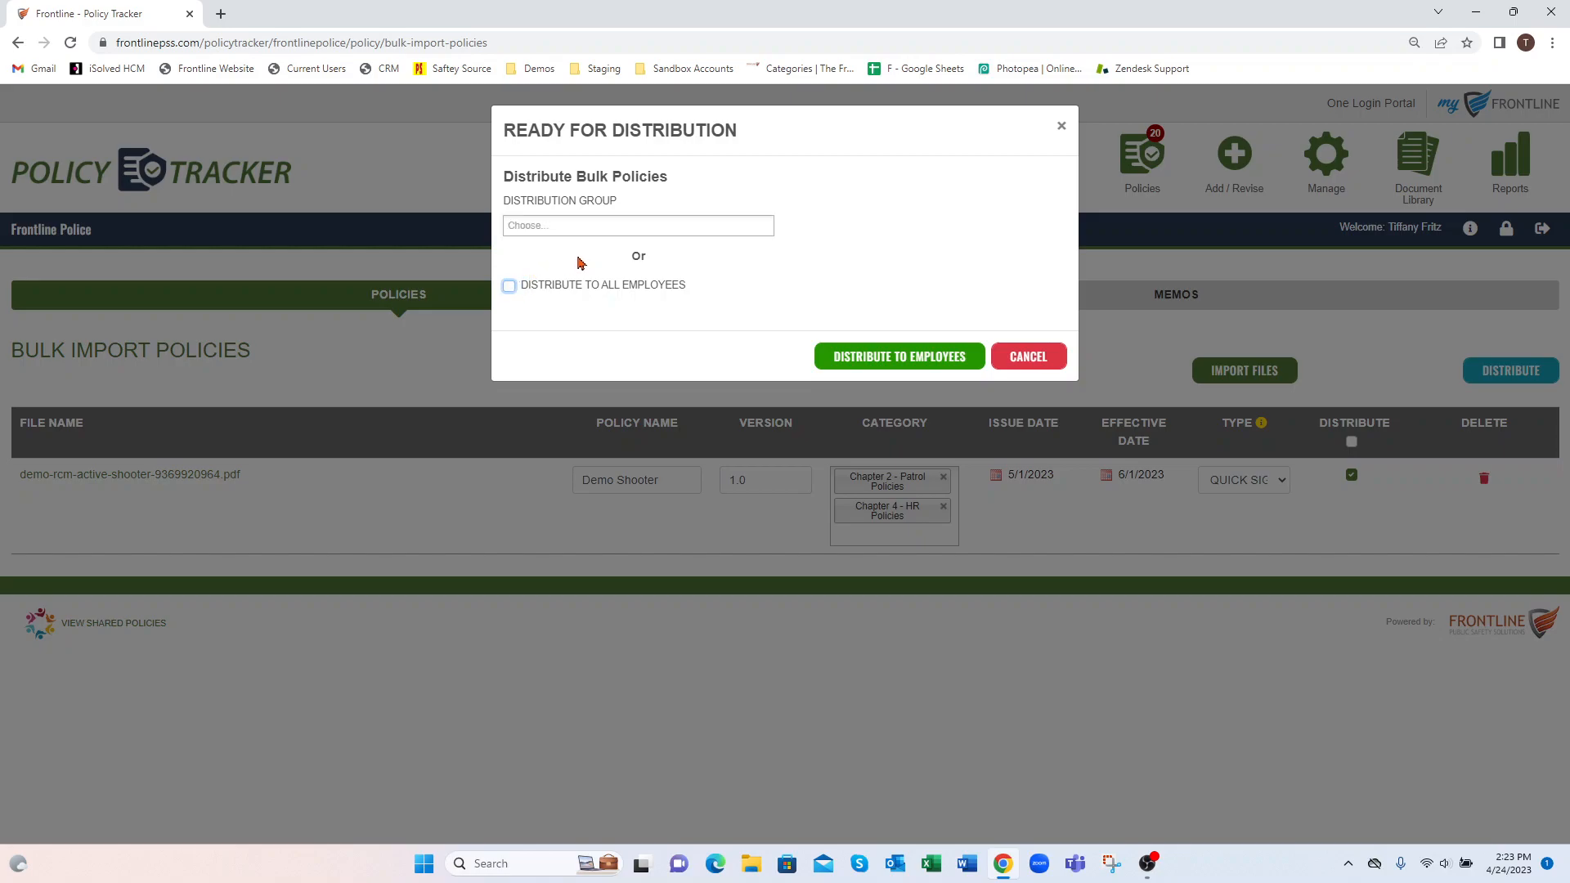
left_click(562, 227)
left_click(559, 270)
left_click(626, 223)
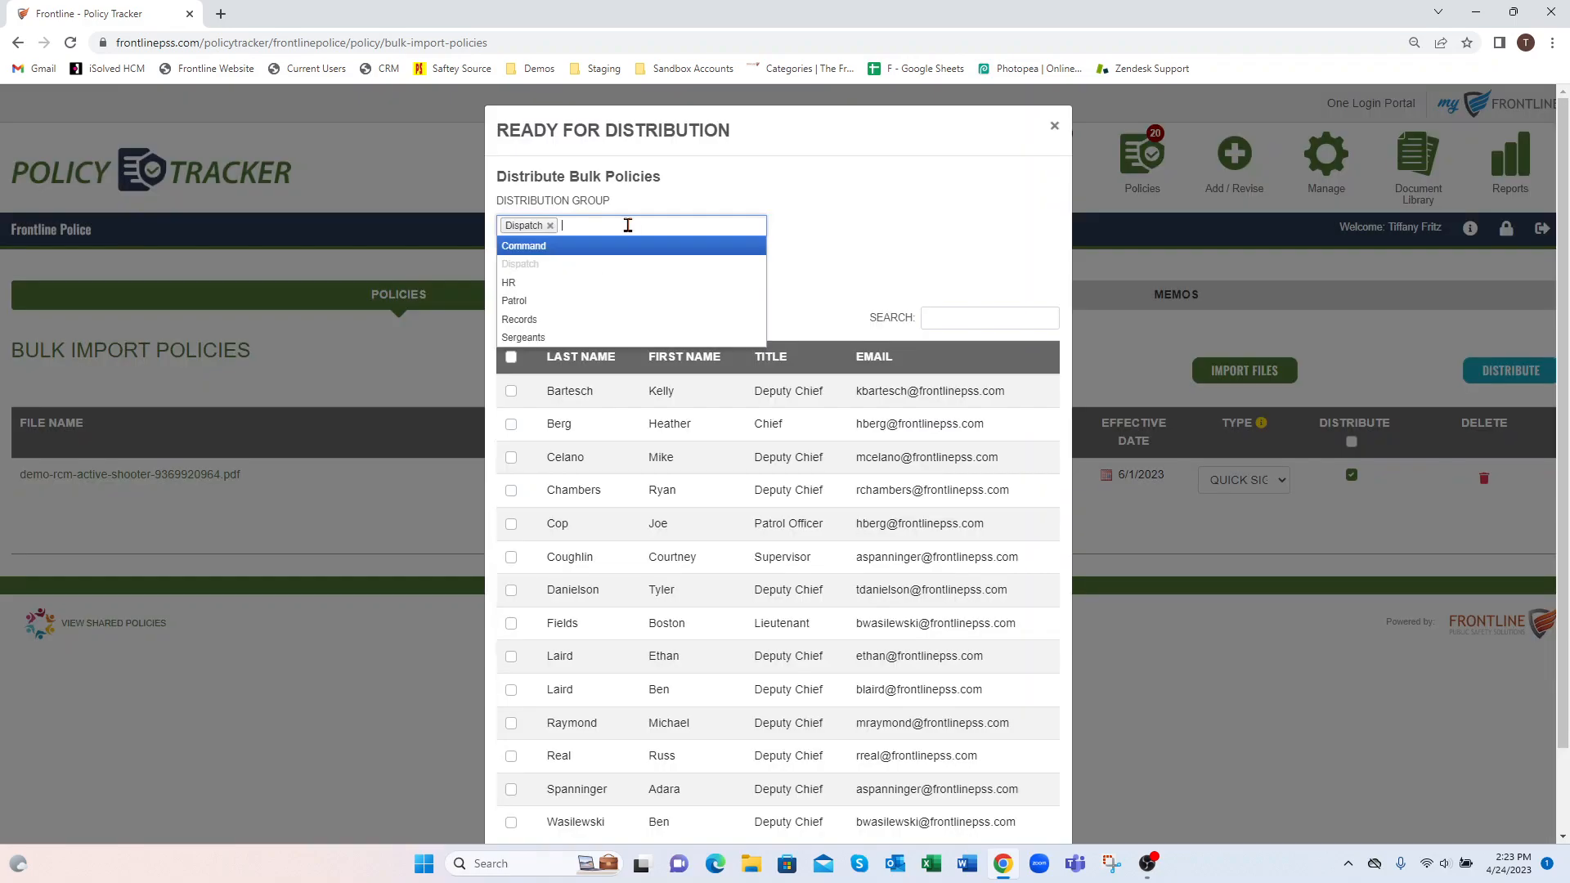
left_click(596, 308)
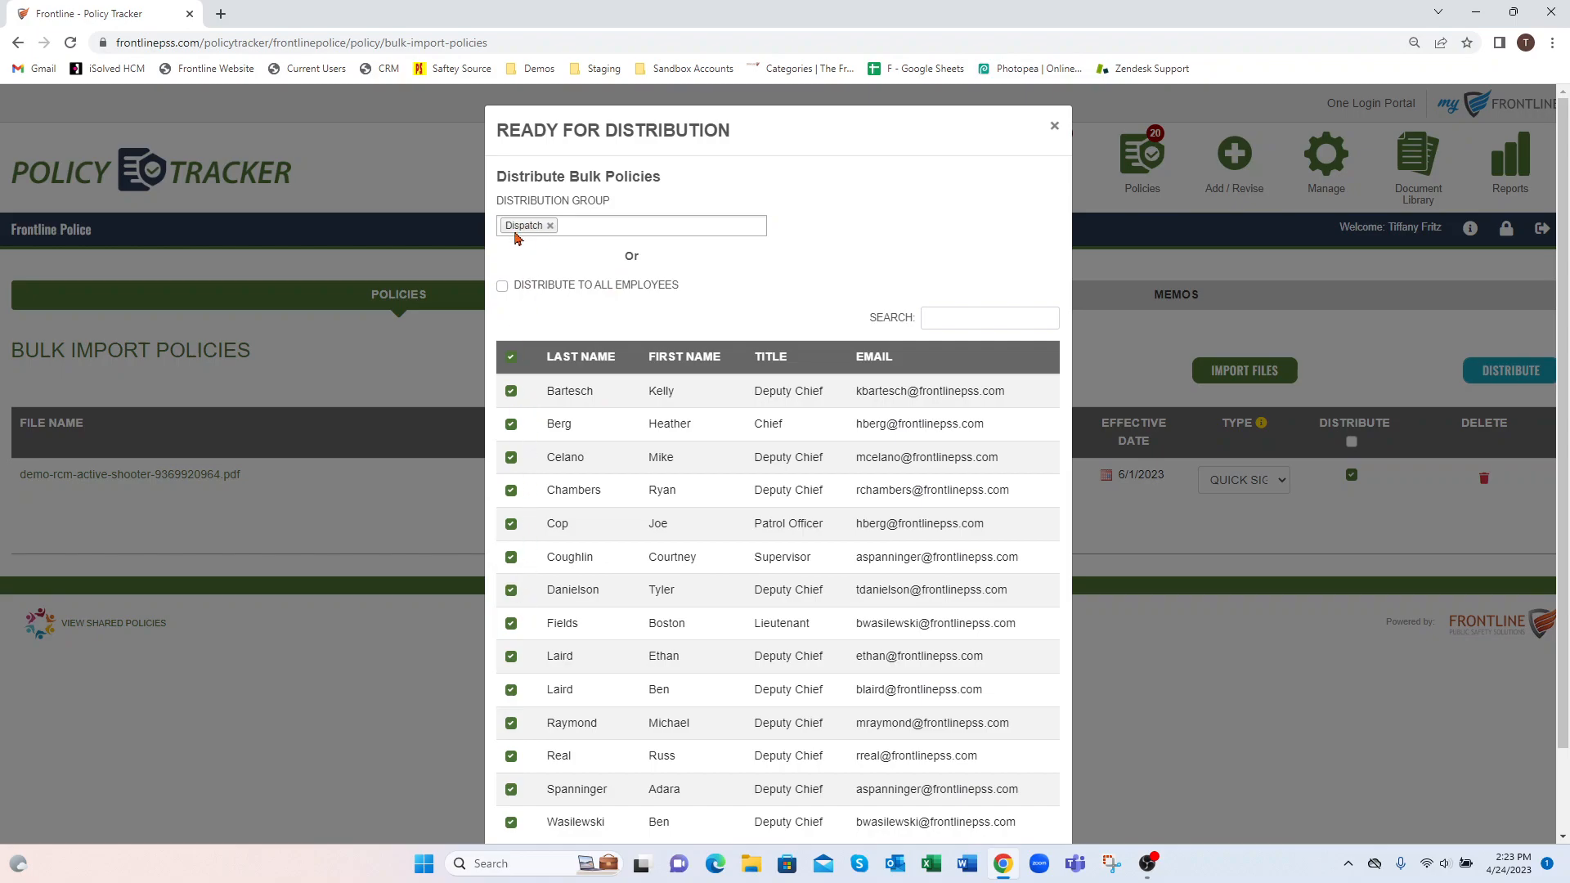
Select all listed employees as recipients except the Patrol Officer and the employee titled Supervisor
left_click(511, 525)
left_click(511, 559)
scroll(712, 550, "down", 2)
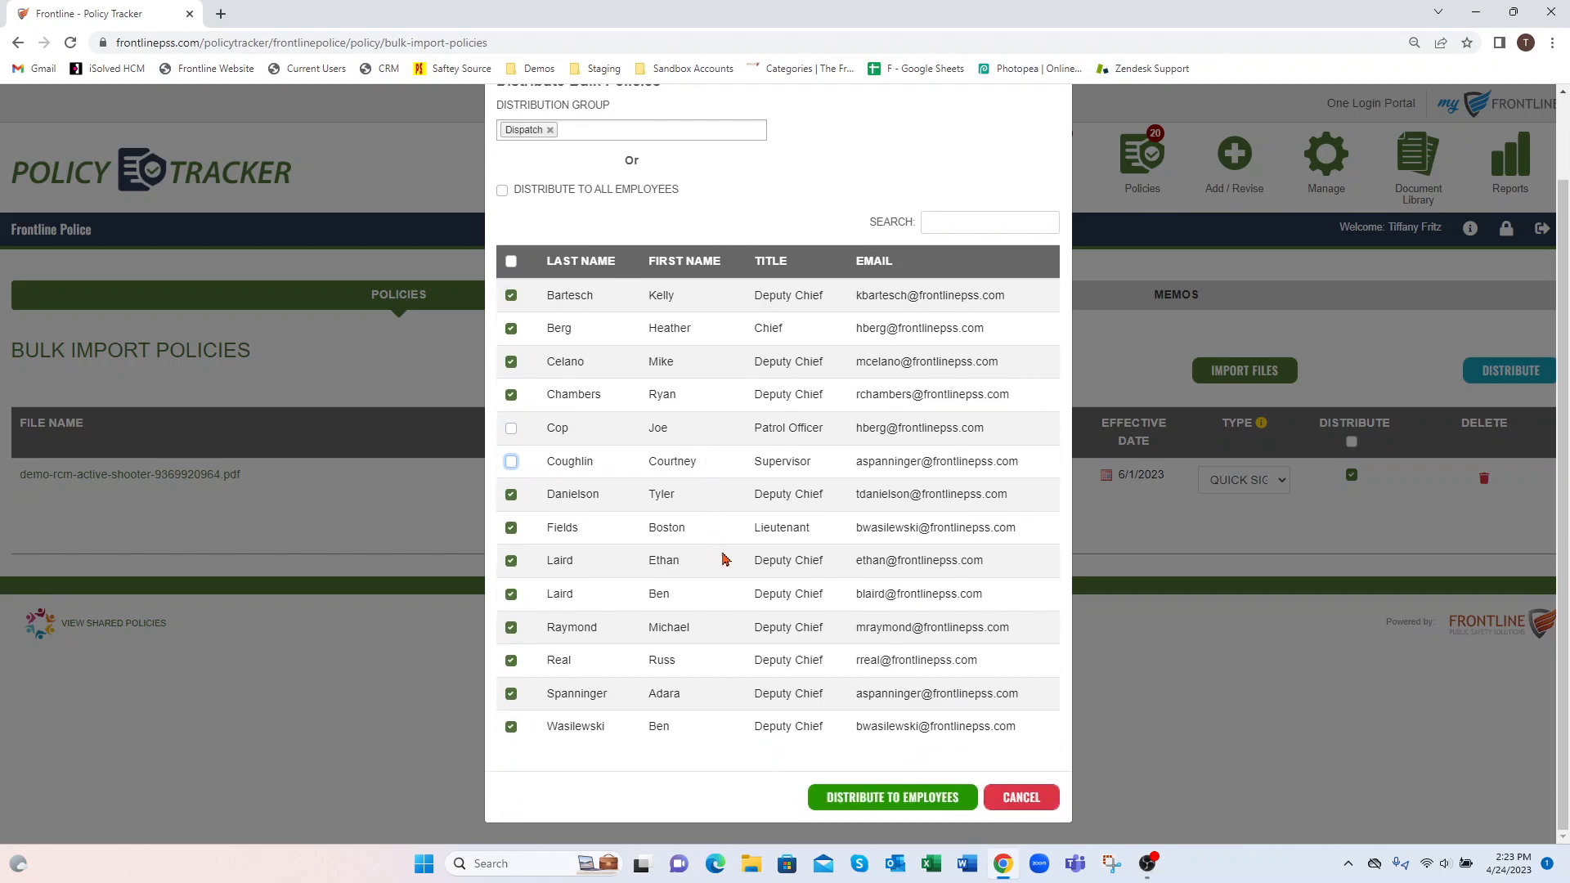